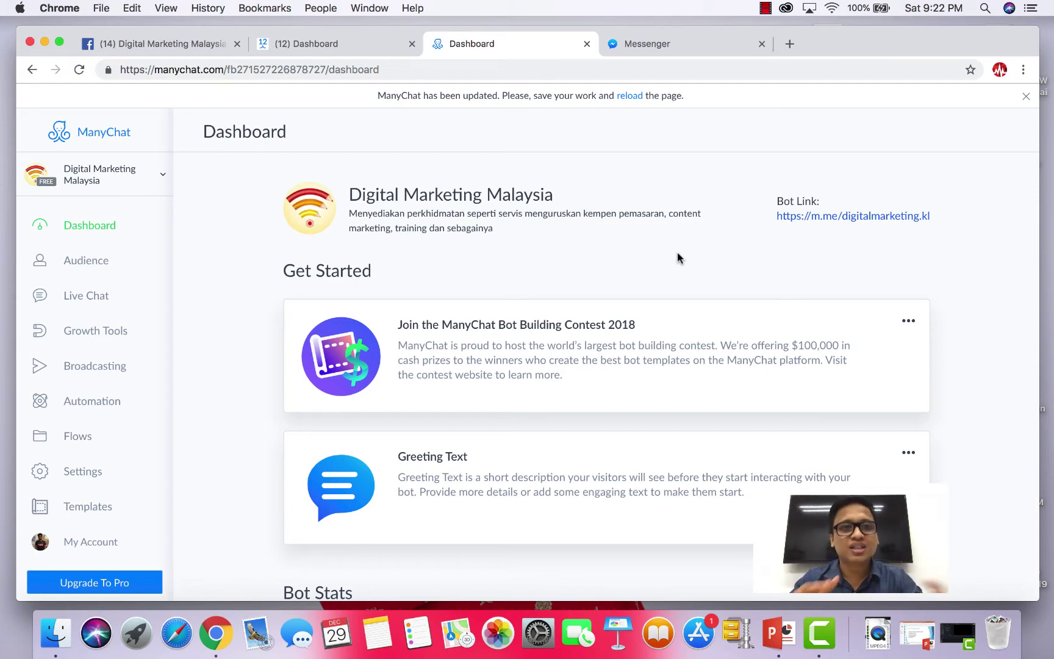
Review the active subscriber count and chart in the dashboard's Bot Stats section.
scroll(679, 257, down, 6)
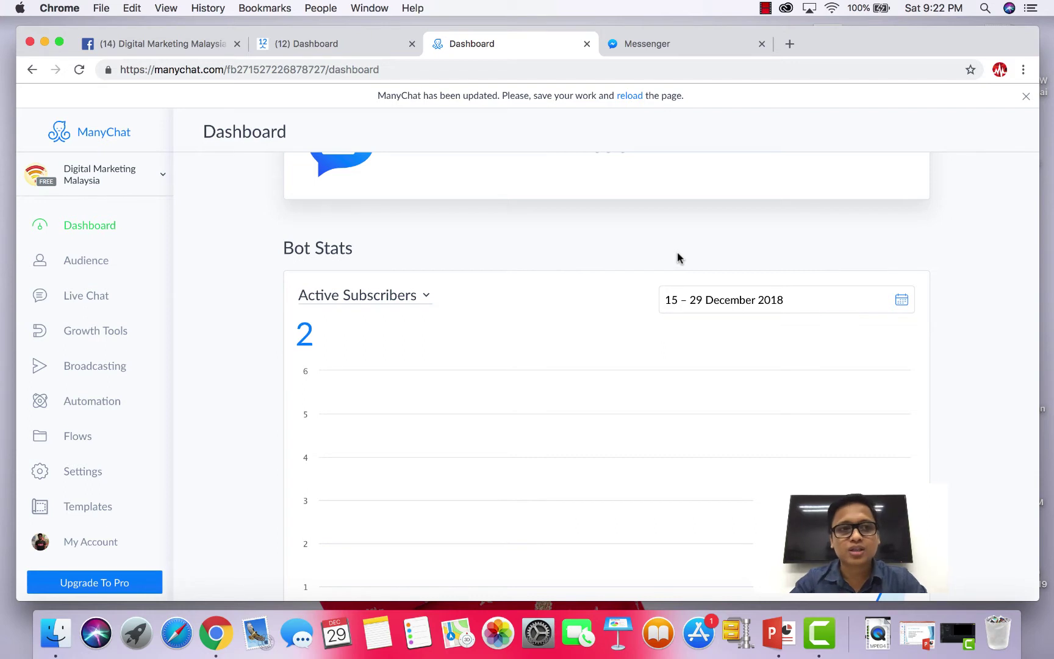
scroll(678, 255, down, 1)
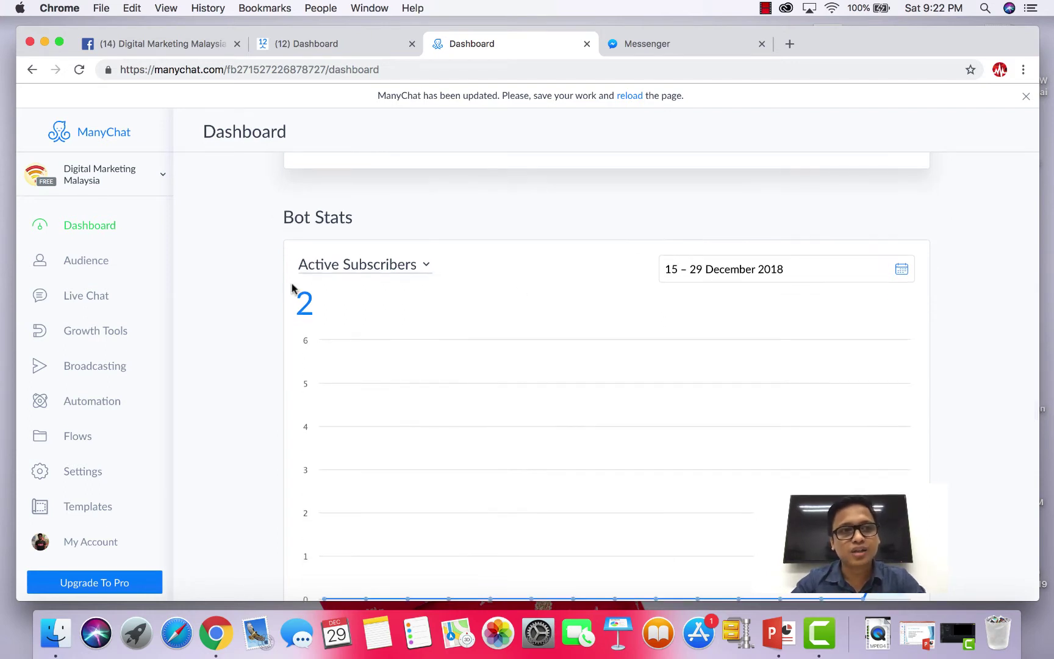
double_click(303, 300)
click(301, 301)
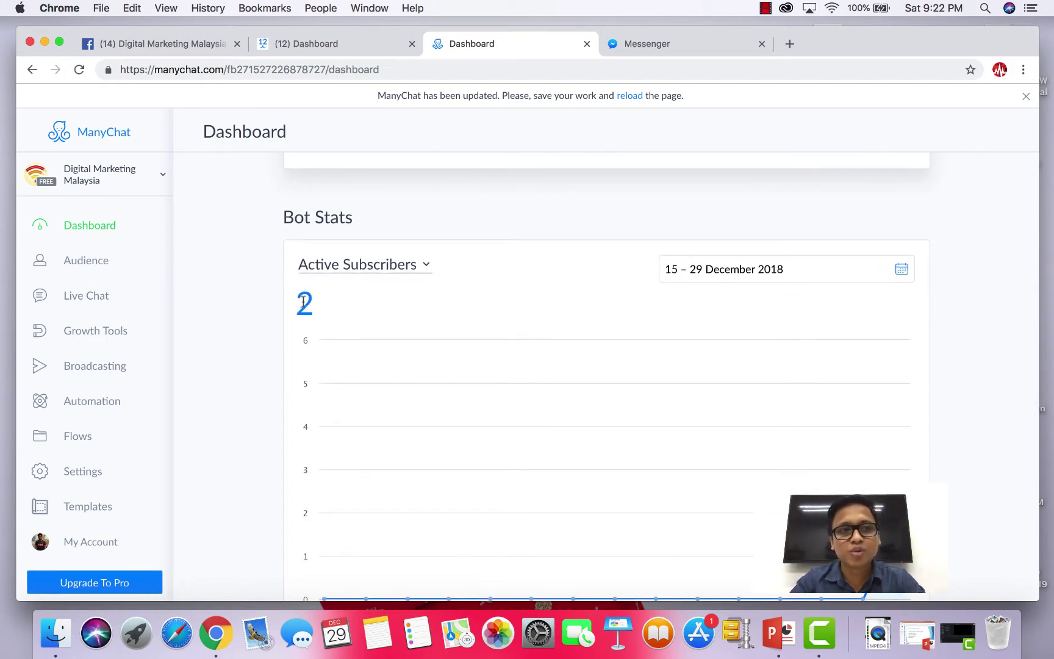
double_click(303, 300)
click(283, 309)
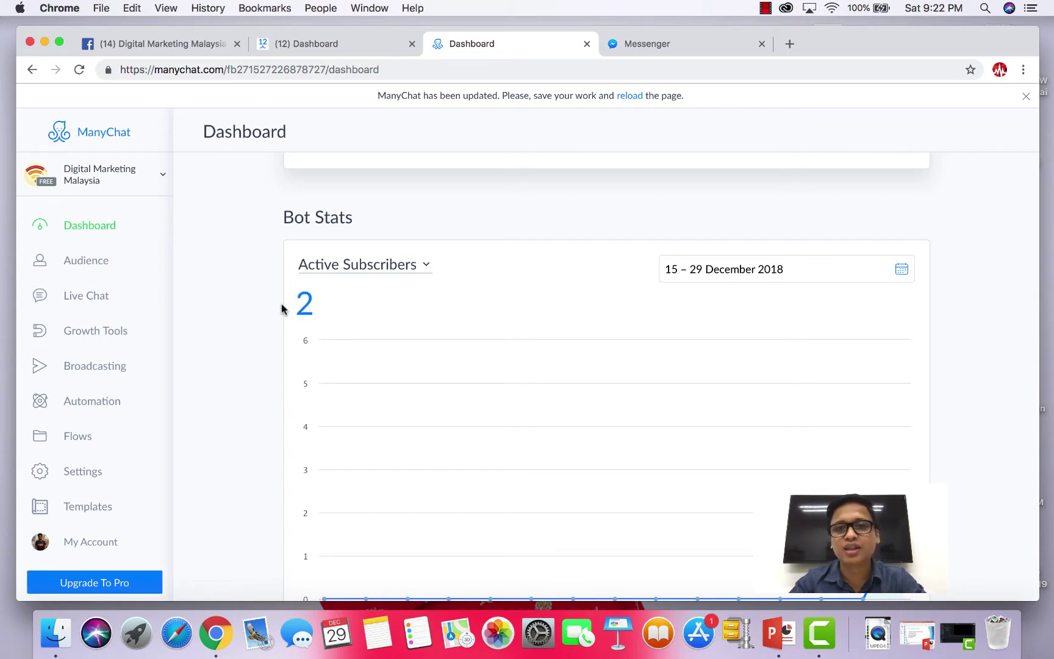
mouse_move(398, 365)
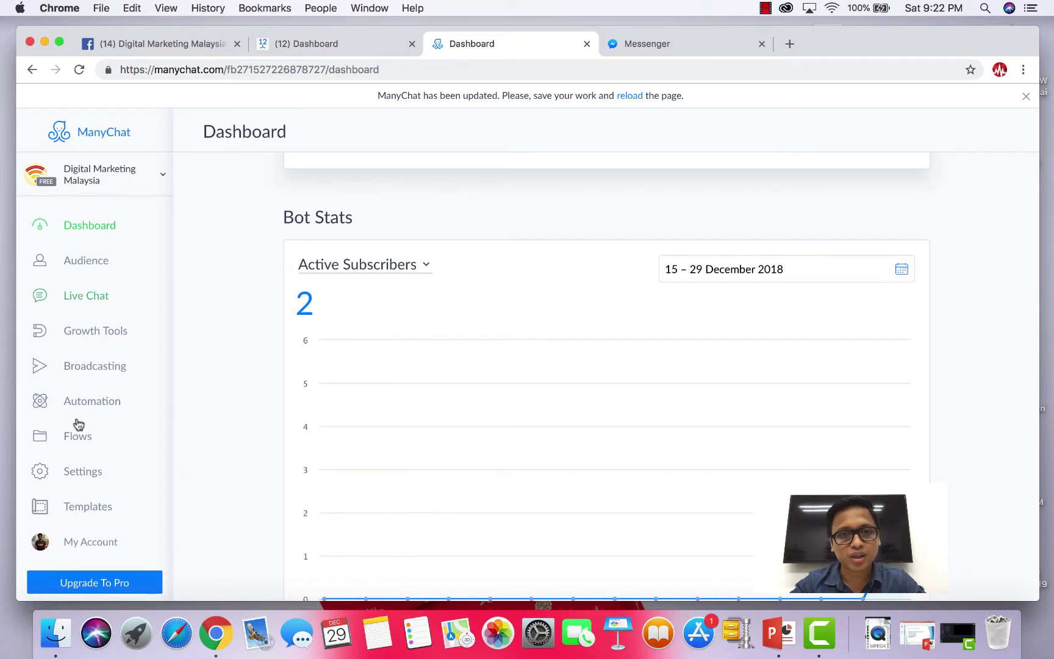
Create a new broadcast and start its text block with the heading "PENGUMUMAN PENTING!" followed by a blank line.
click(91, 368)
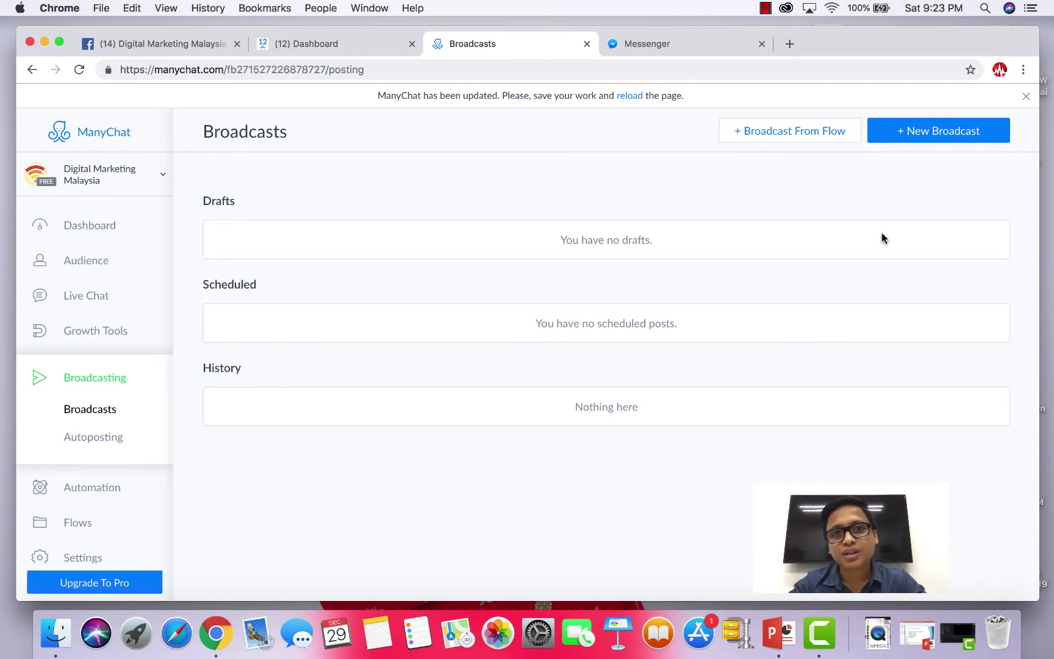
click(940, 139)
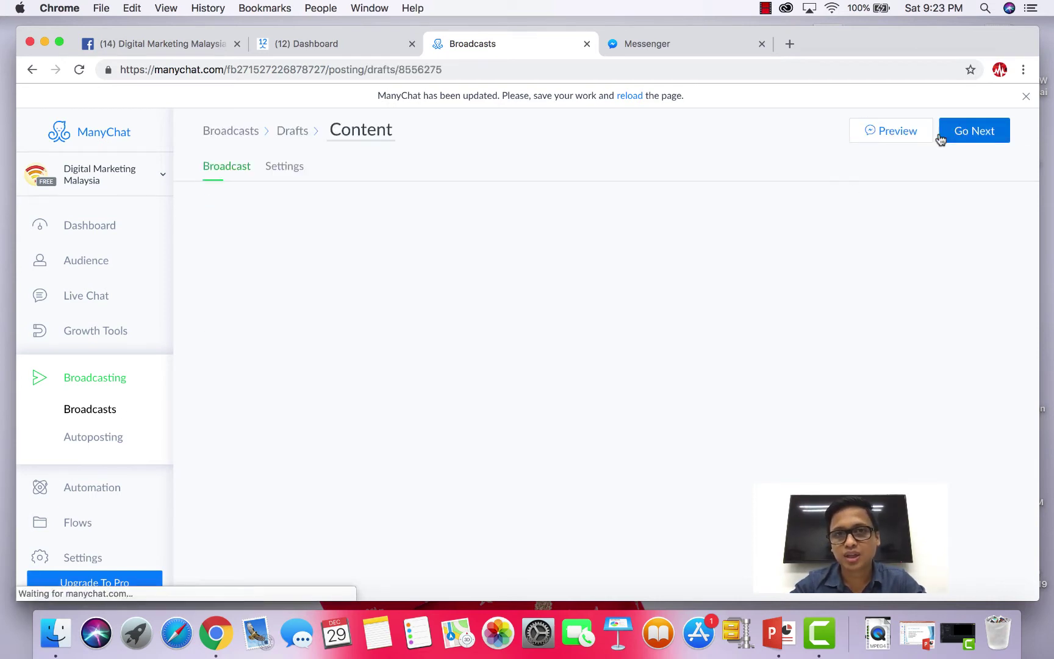
click(527, 281)
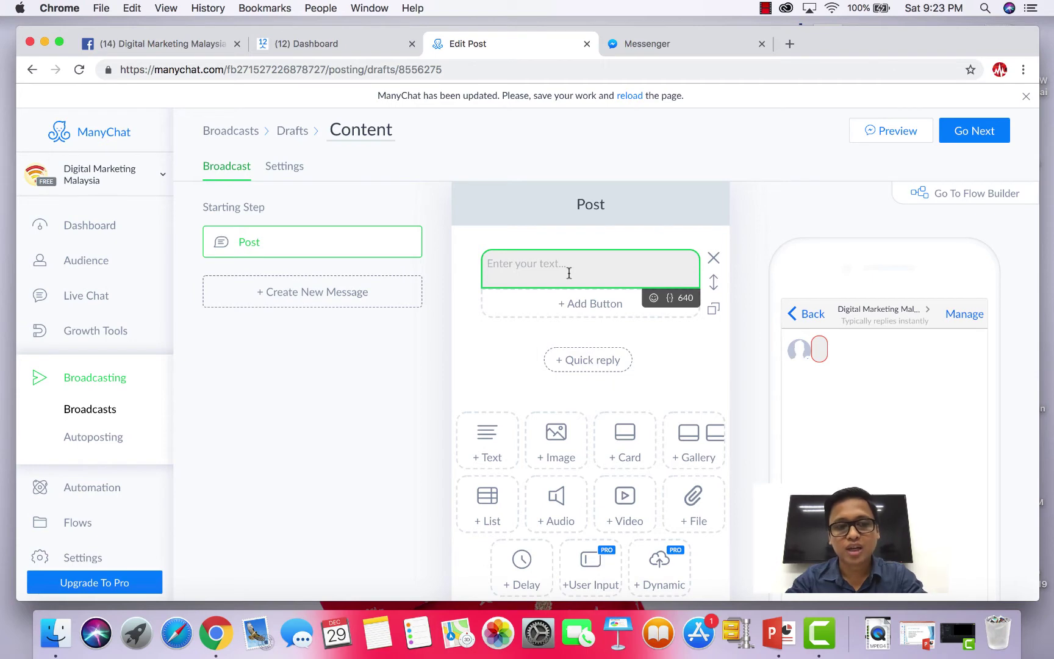
text(PENGUNU)
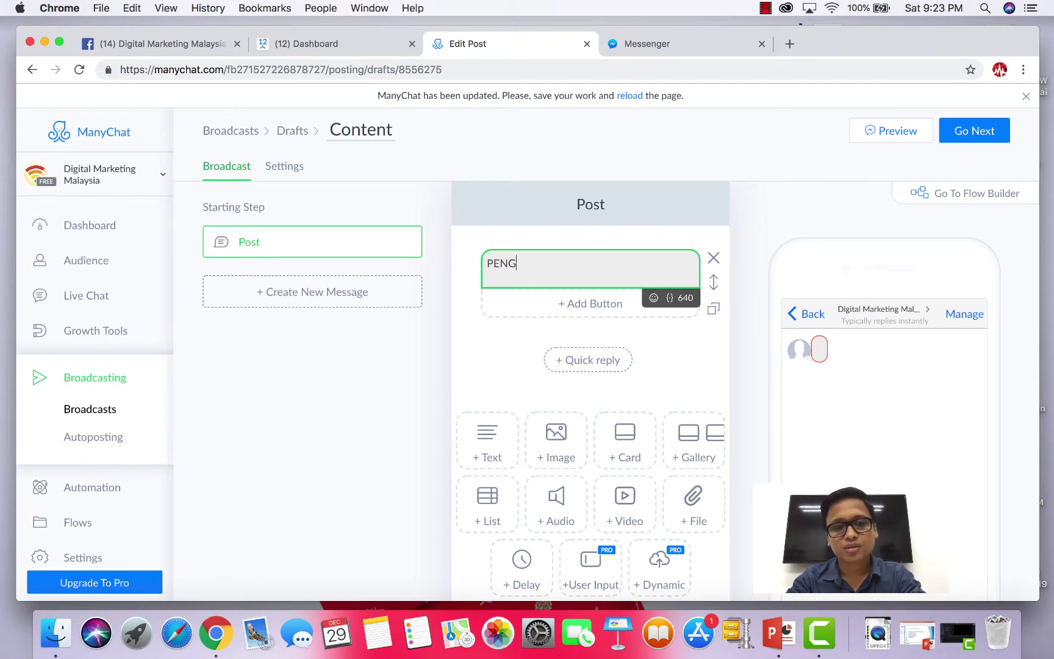
key(BackSpace)
key(BackSpace)
text(MUMA)
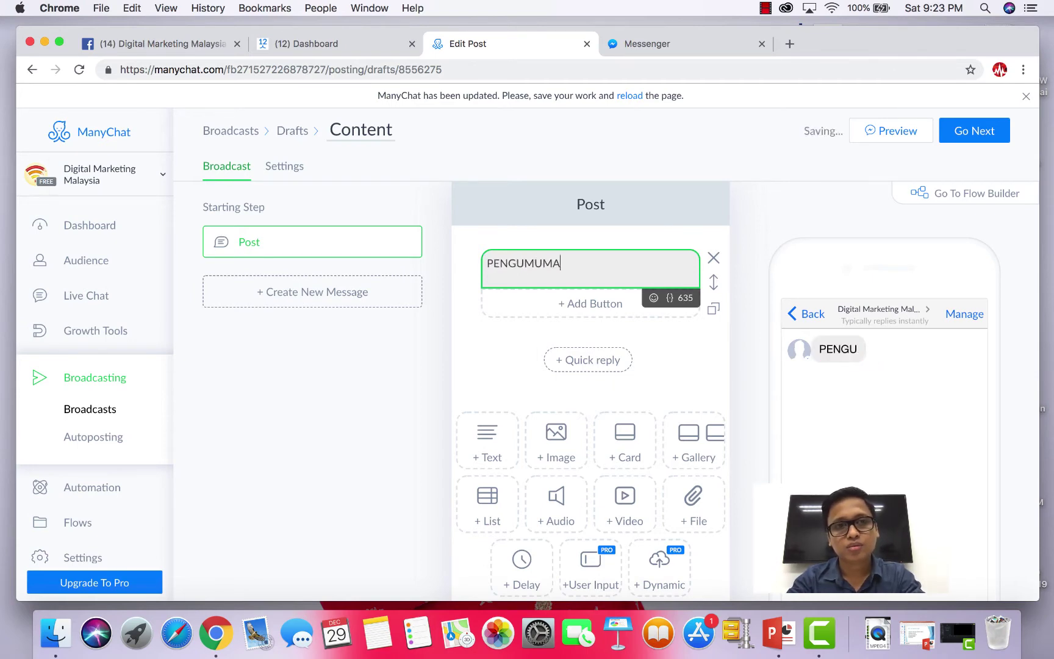
text(N PENTING)
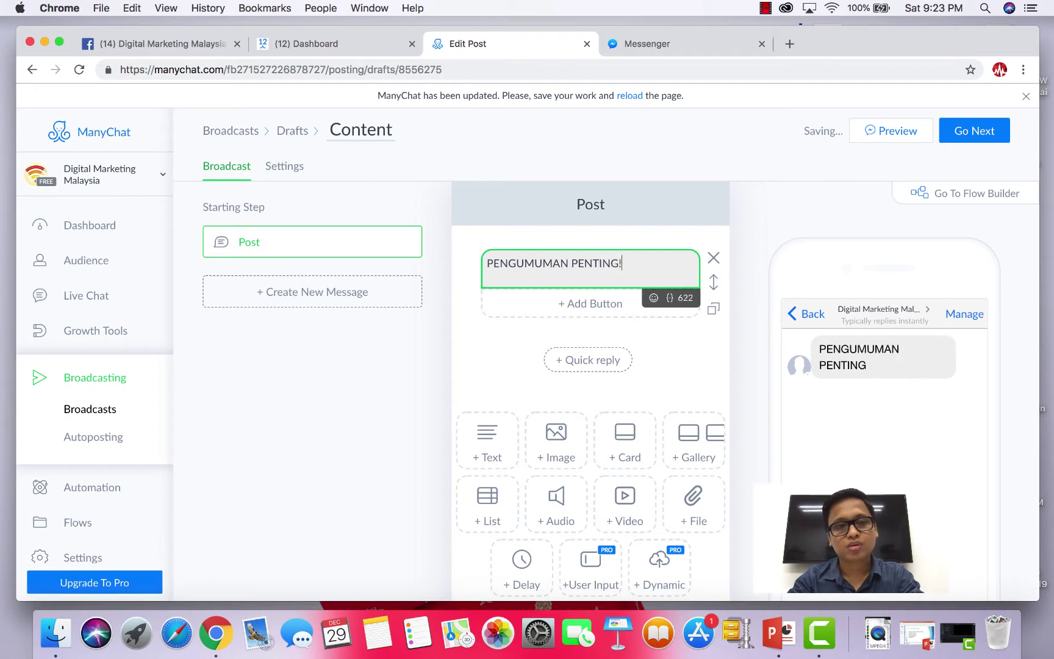
text(!)
key(Return)
key(Return)
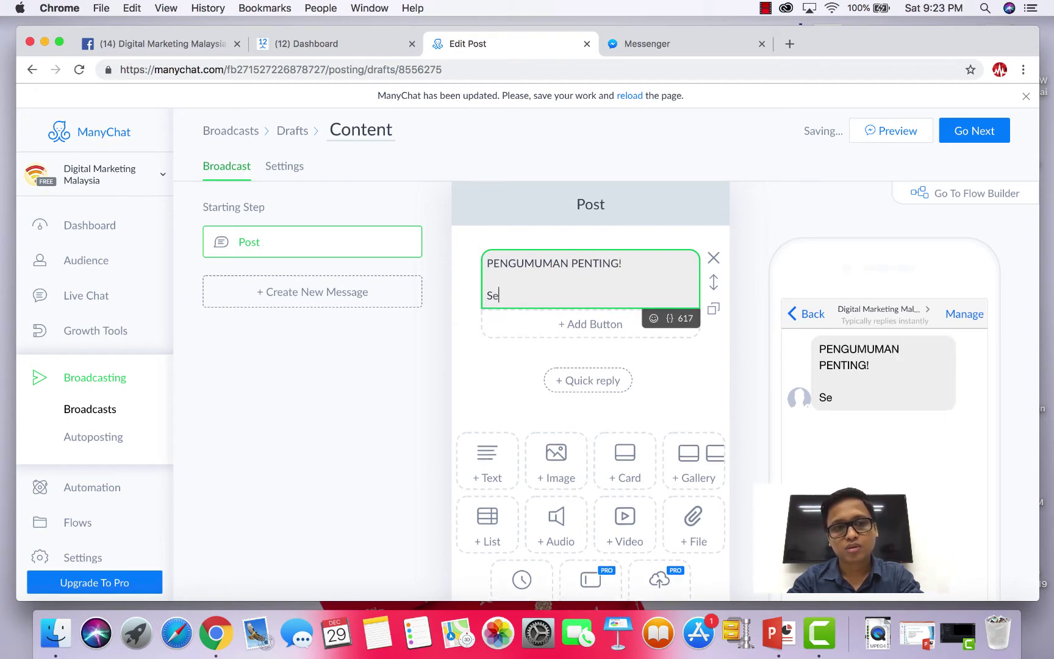
Add the sentence "Syarikat kami baru sahaja keluarkan CLEANSER." below the heading in the text block.
text(Syarikat k)
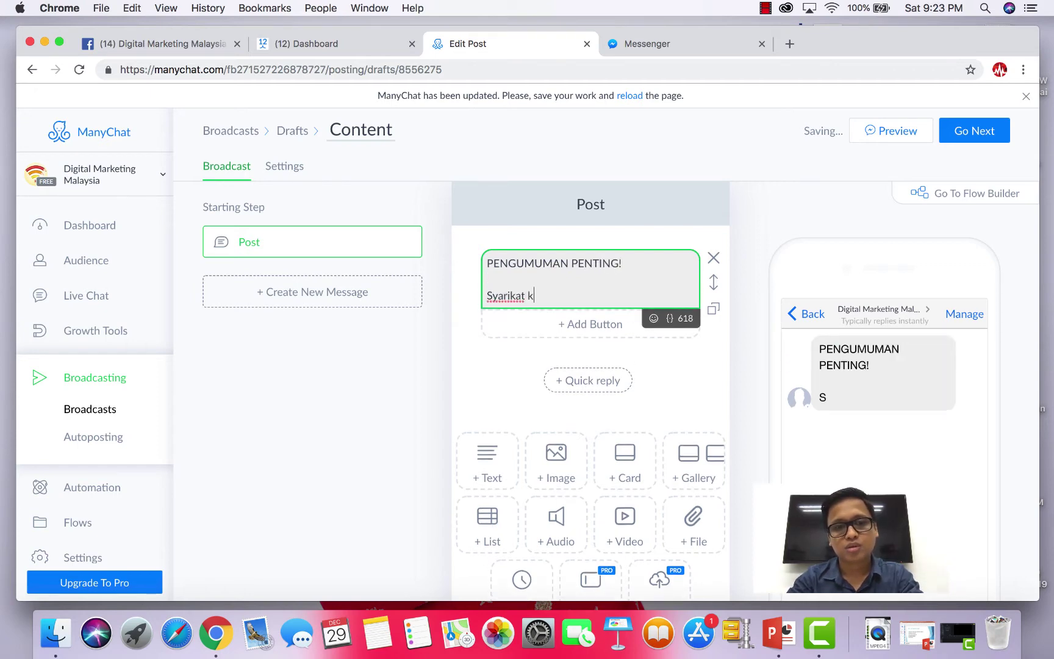
text(ami baru sahaja )
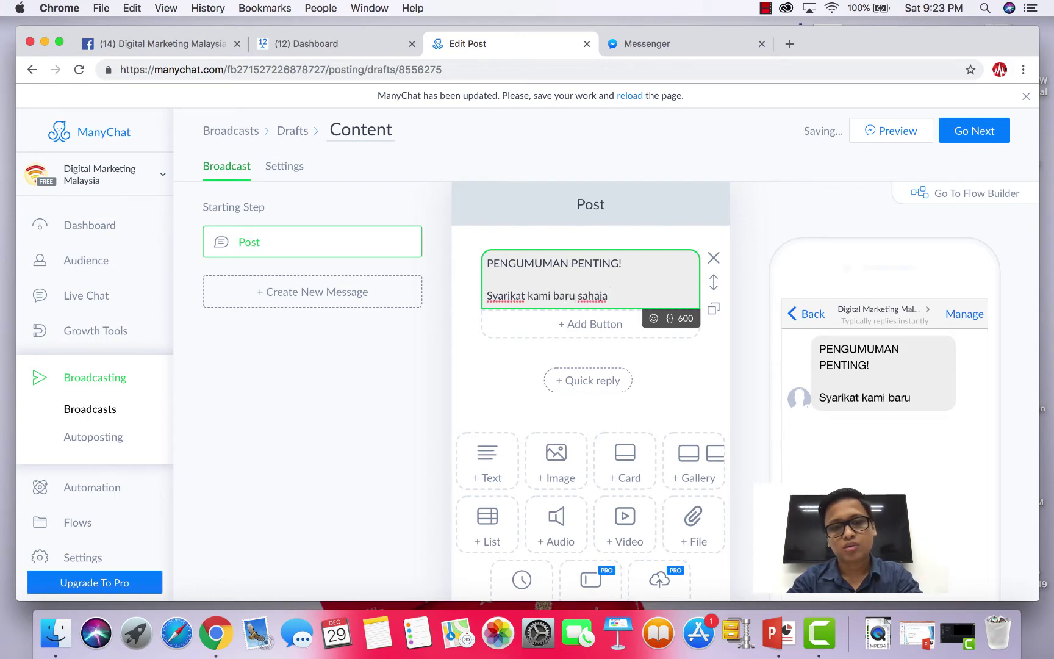
text(keluarkan C)
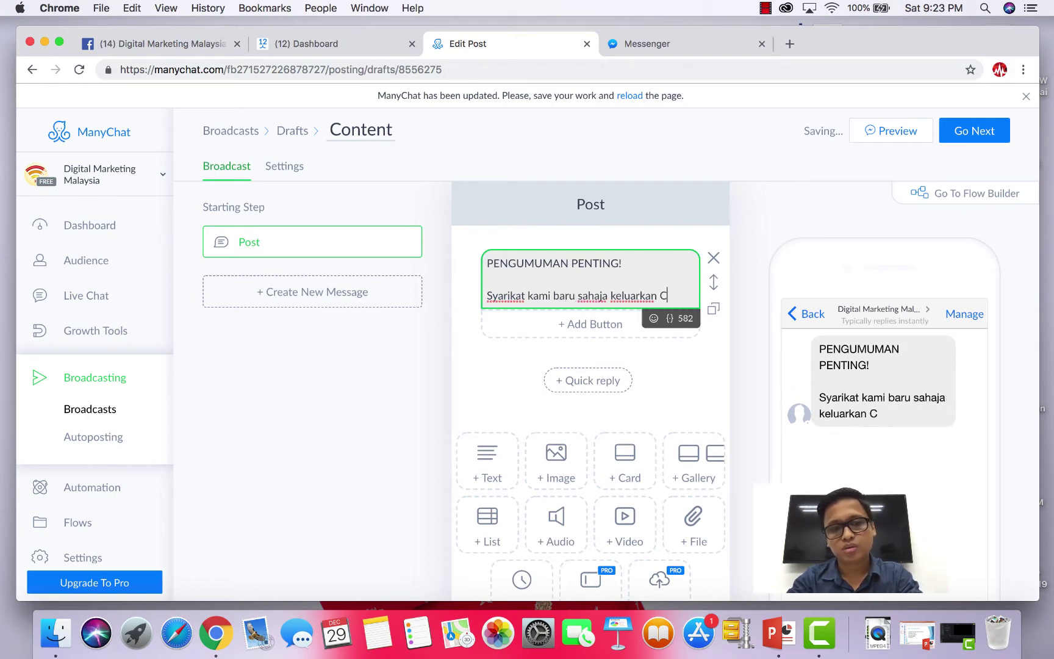
text(LEANSER.)
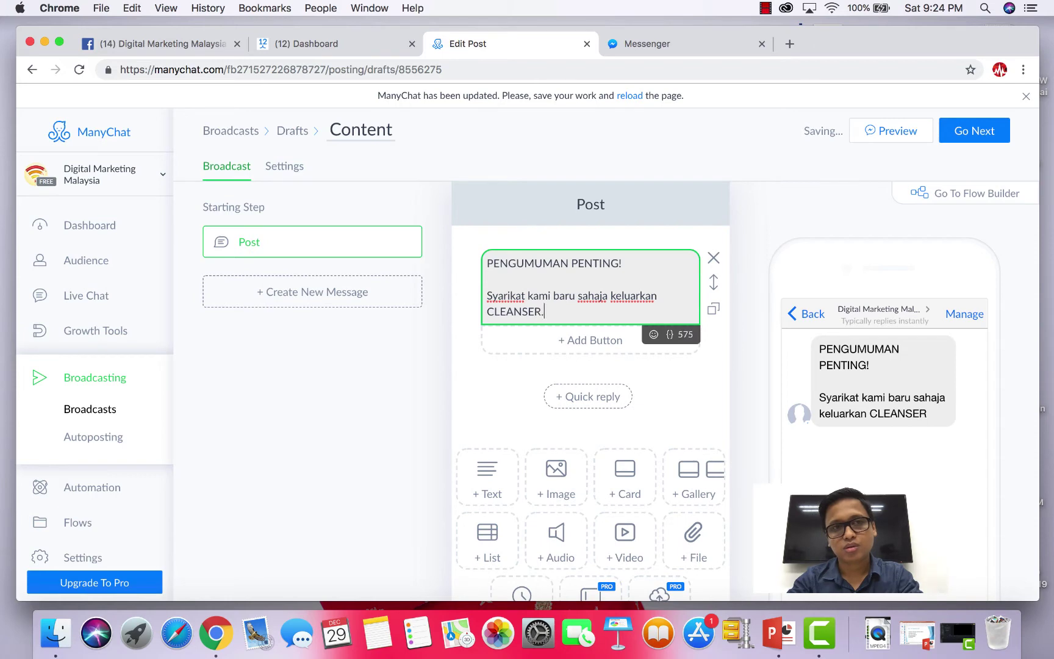
Continue the announcement text with "Jadi kami mencari 10 orang yang berminat untuk jadi testimoni.".
text( Jadi)
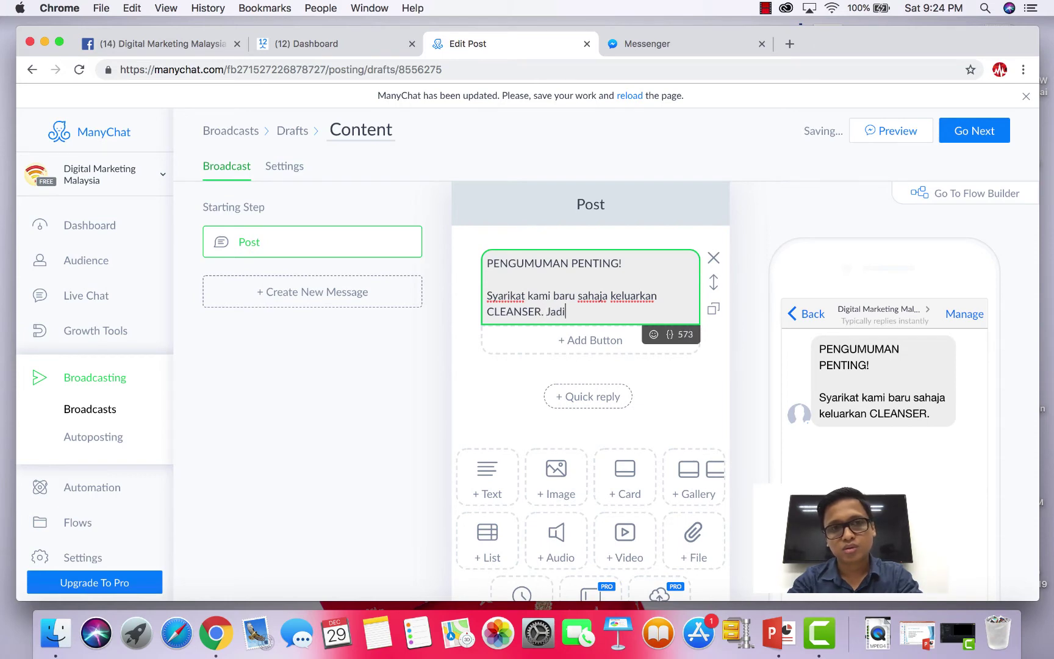
text( kami mencari 10 orn)
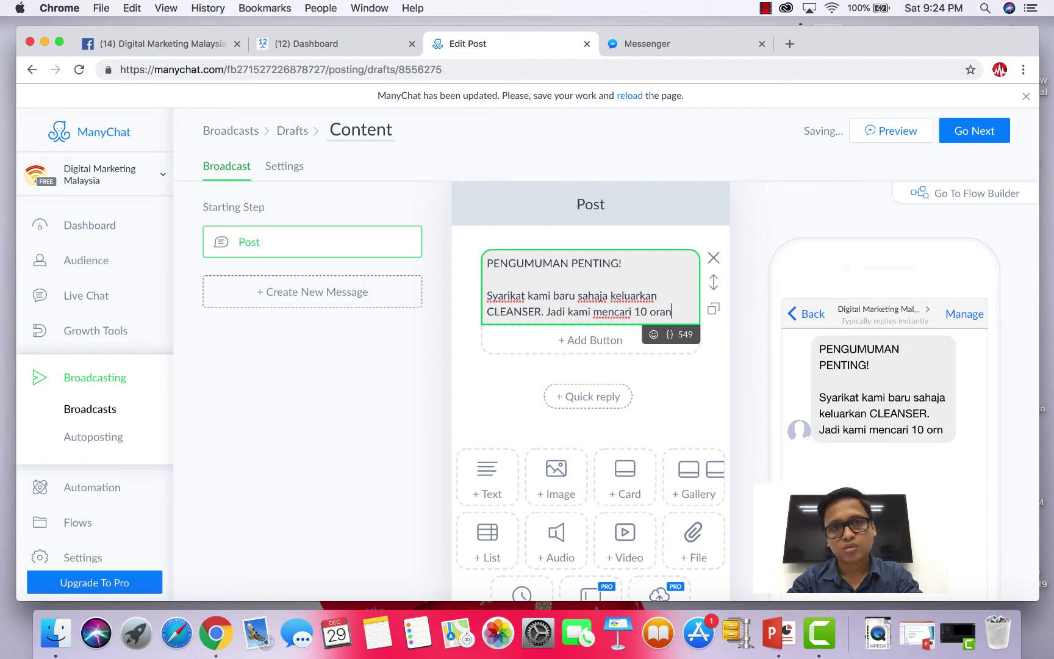
key(BackSpace)
text(anf)
key(BackSpace)
text(g yang )
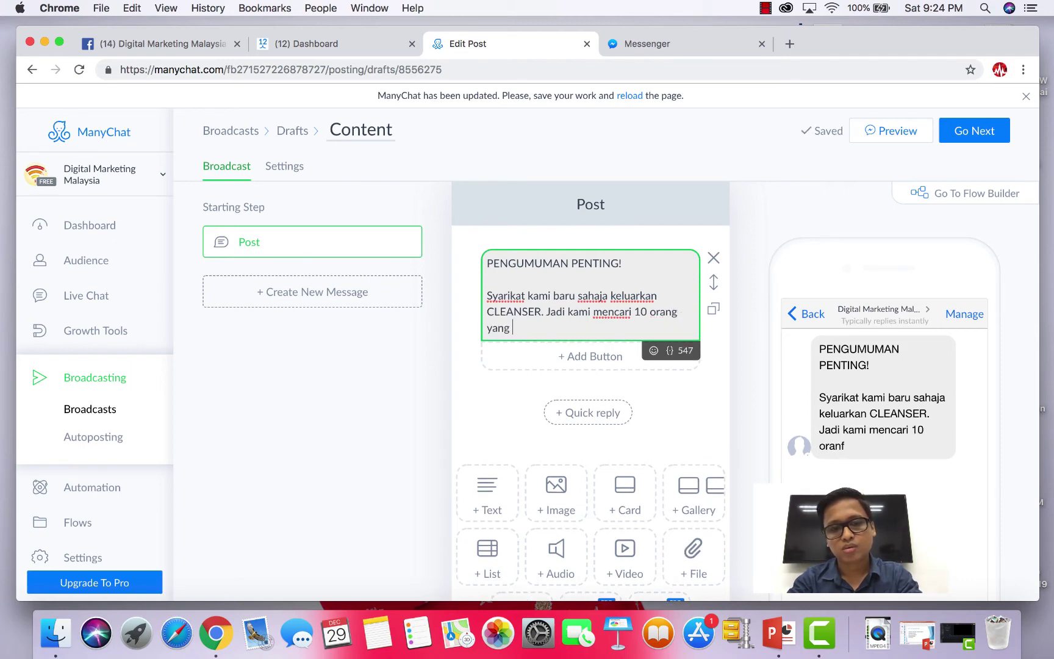
text(berminat untuk ja)
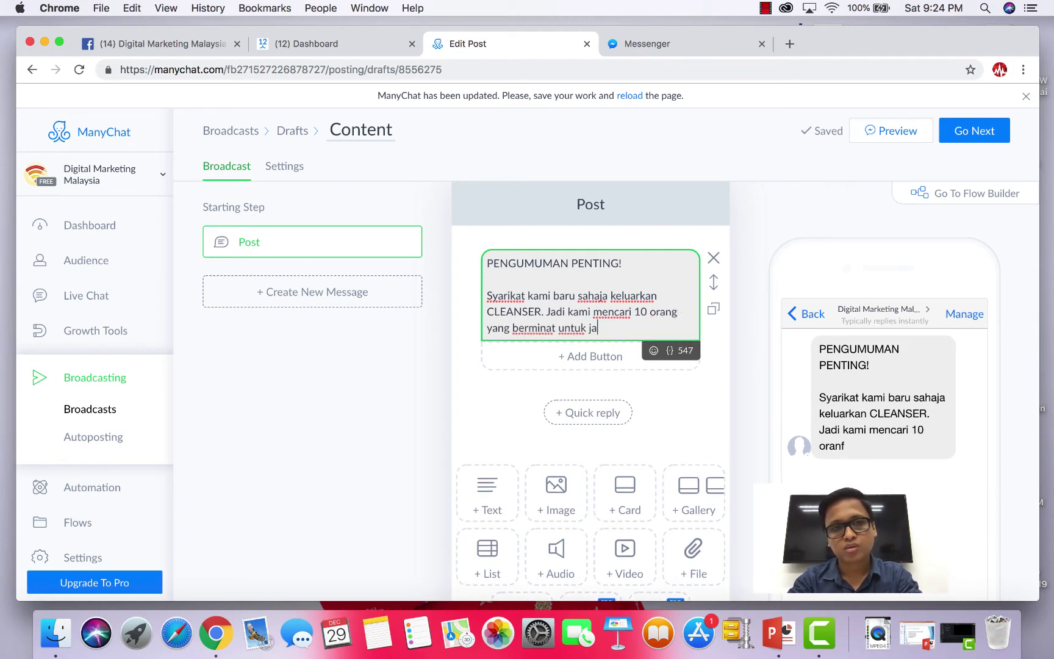
text(di testimo)
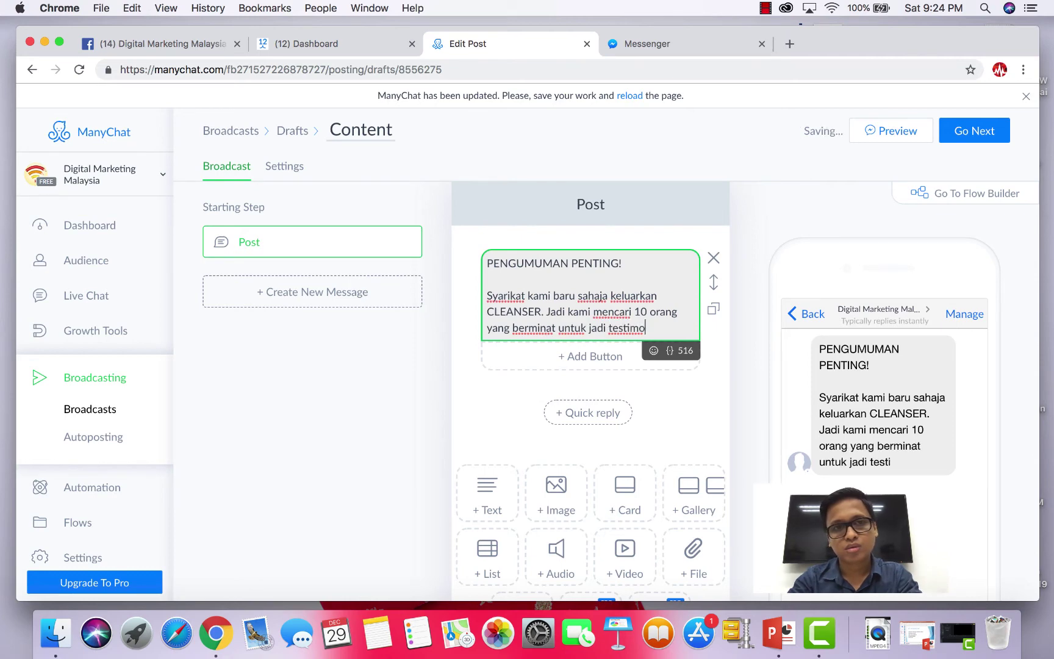
text(ni.)
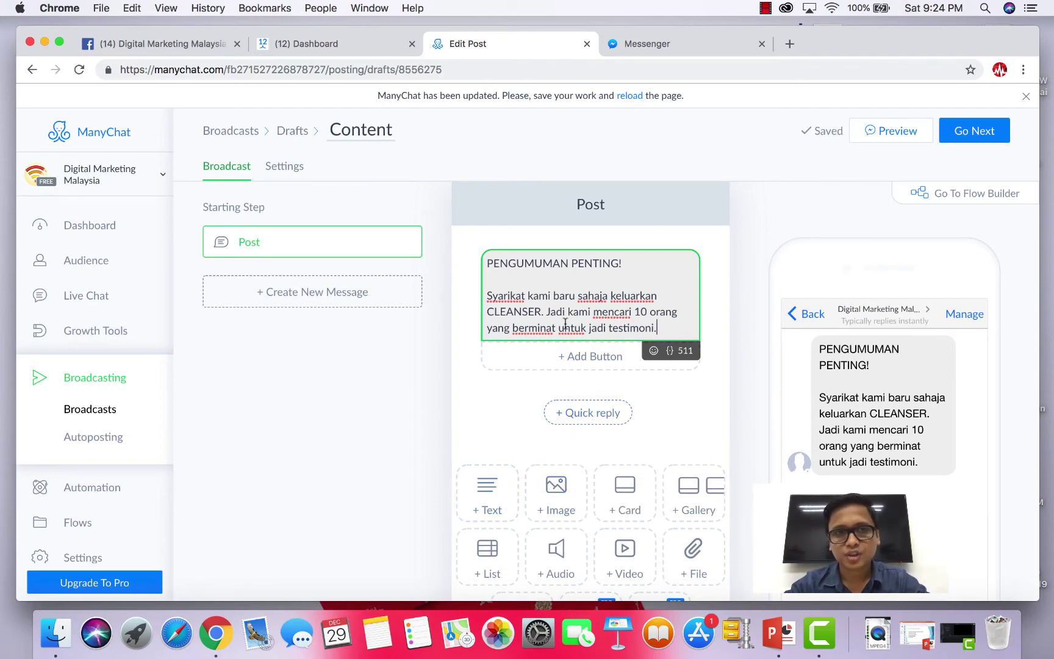
click(564, 295)
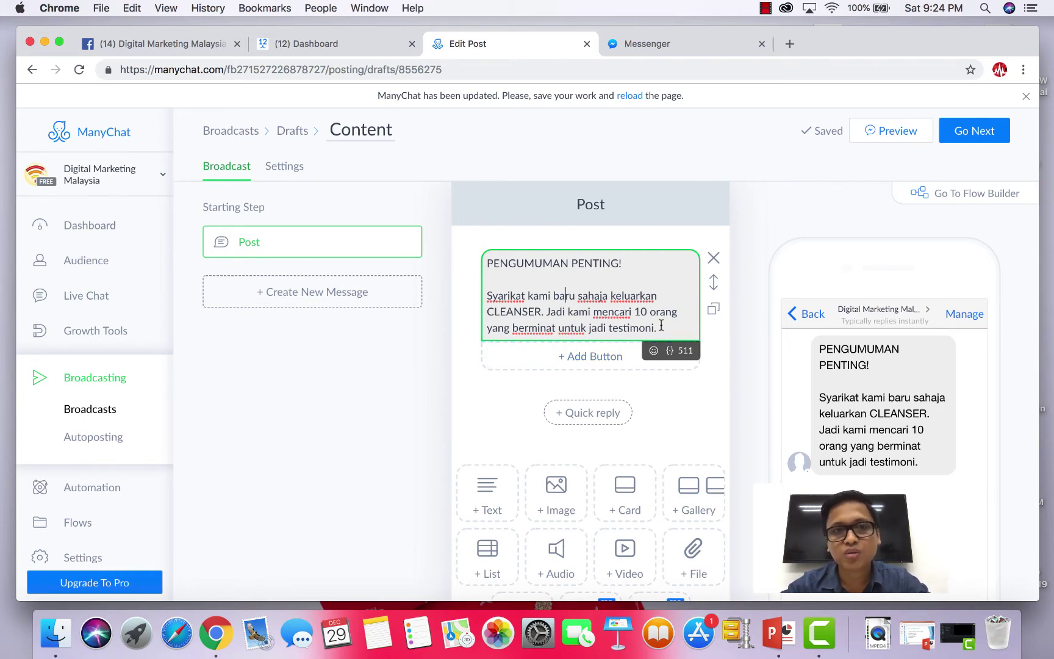
Add an image block below the announcement text and upload bambu01.jpg_1522640822.jpg from the Downloads folder.
click(555, 491)
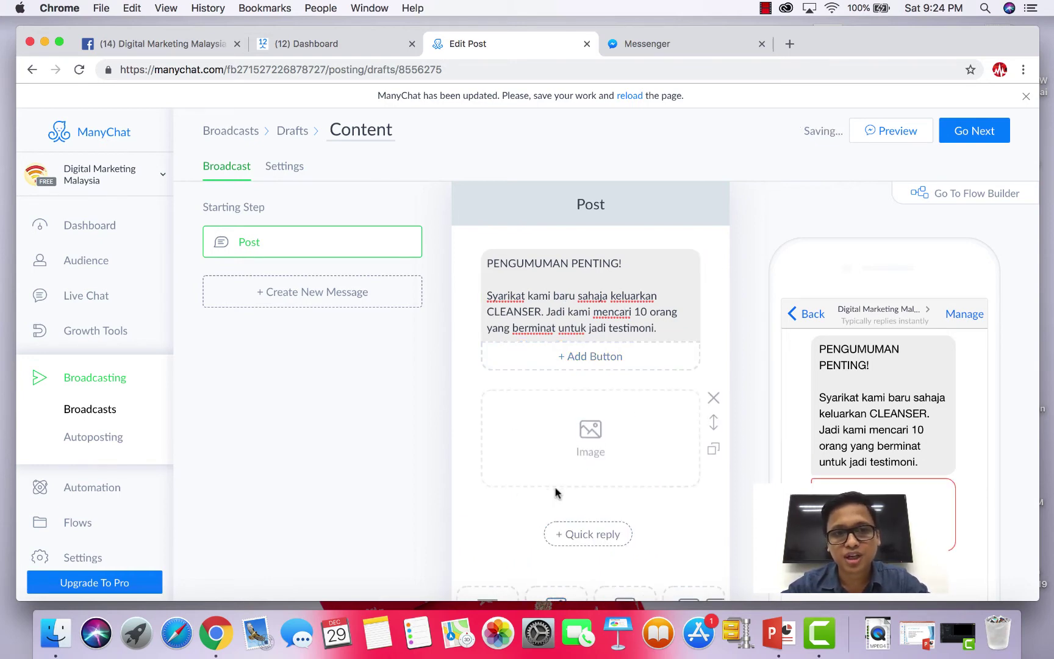
click(583, 435)
scroll(511, 286, down, 1)
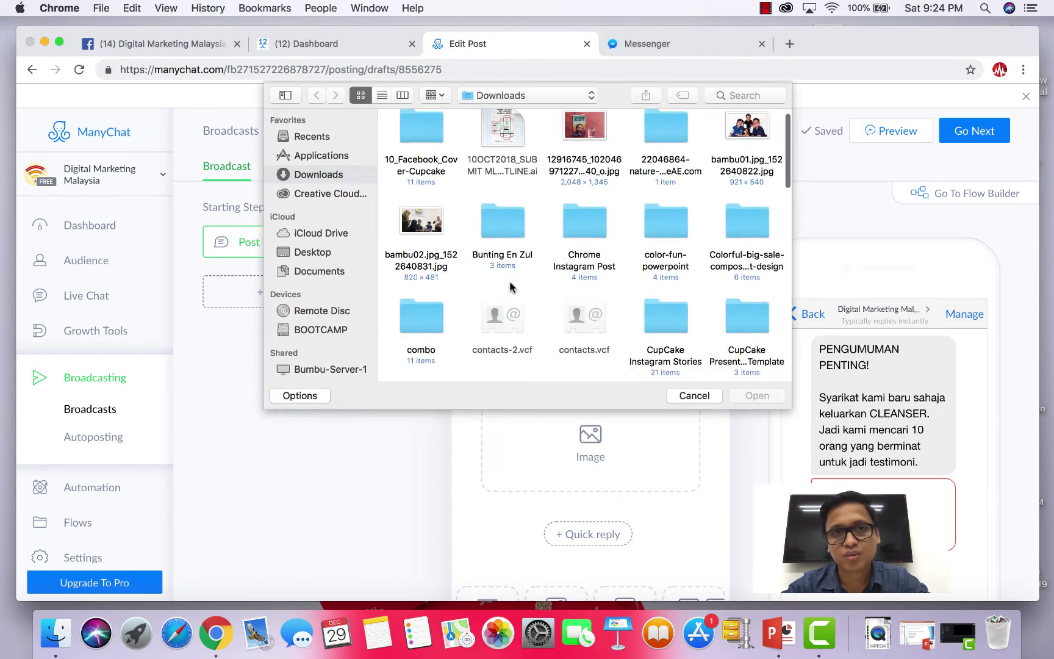
scroll(511, 287, up, 1)
double_click(745, 137)
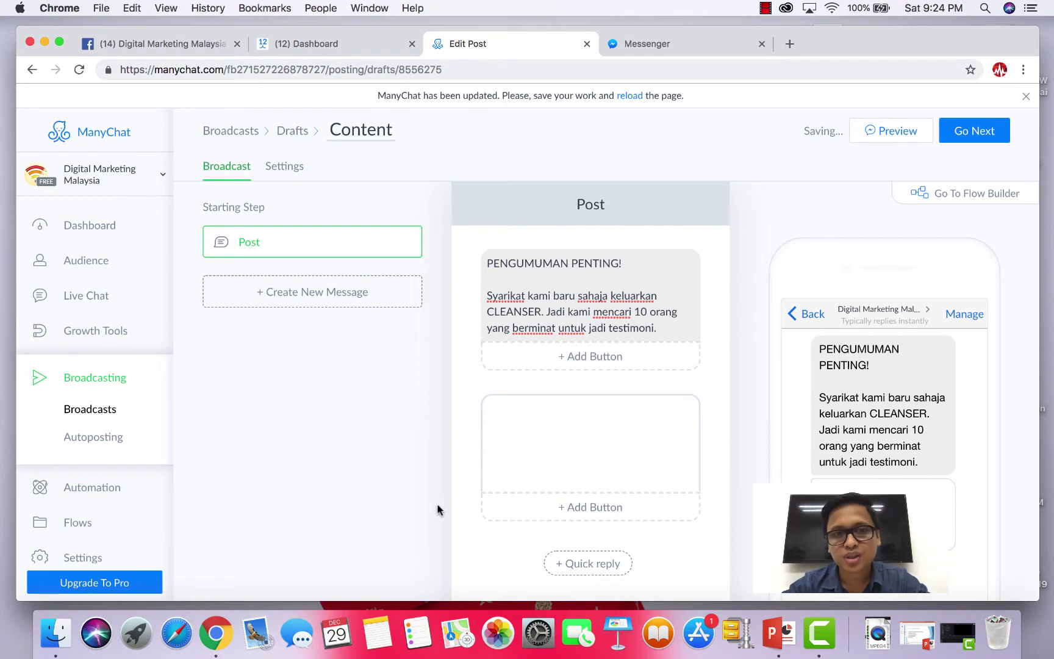
Add a text block below the image reading "Kami nak berikan seorang 3 botol cleanser secara percuma. Jadi".
scroll(438, 509, down, 3)
click(499, 482)
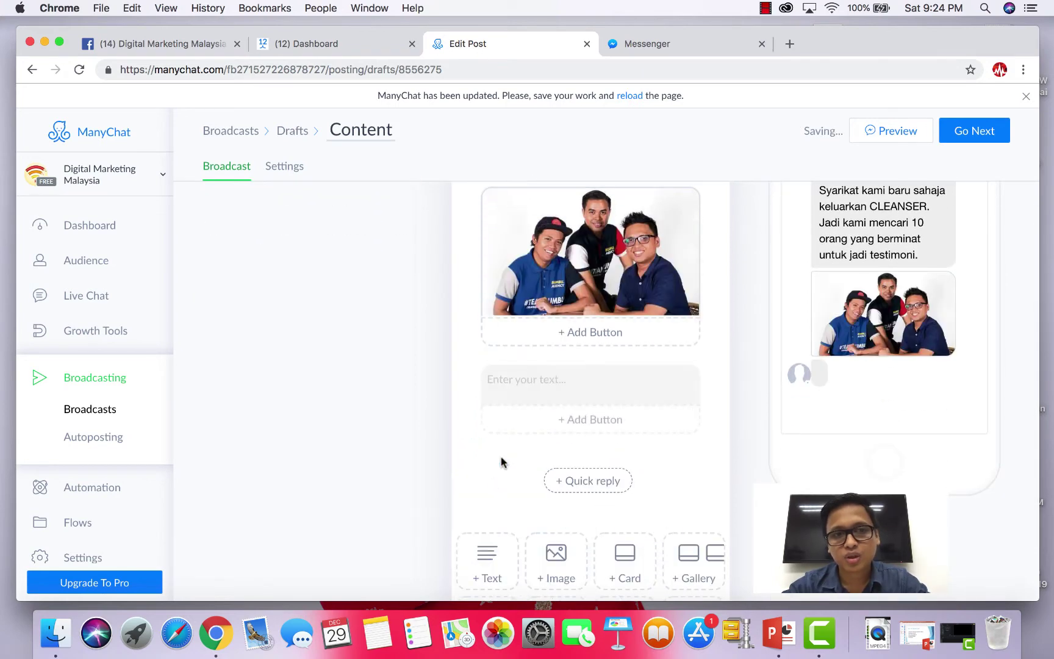
text(K)
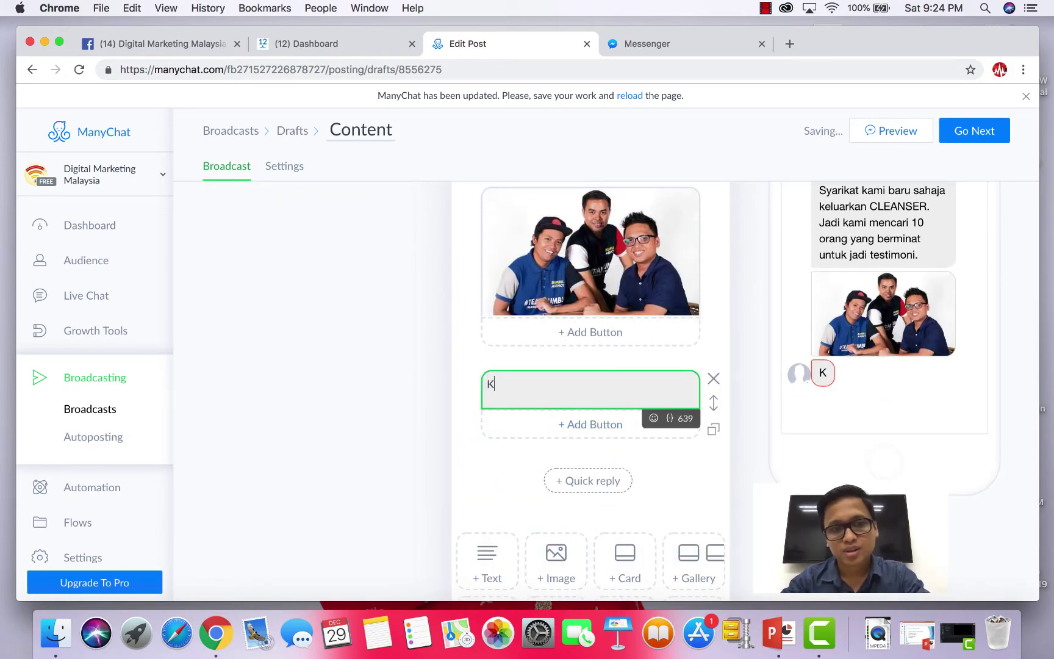
text(ami nak berika)
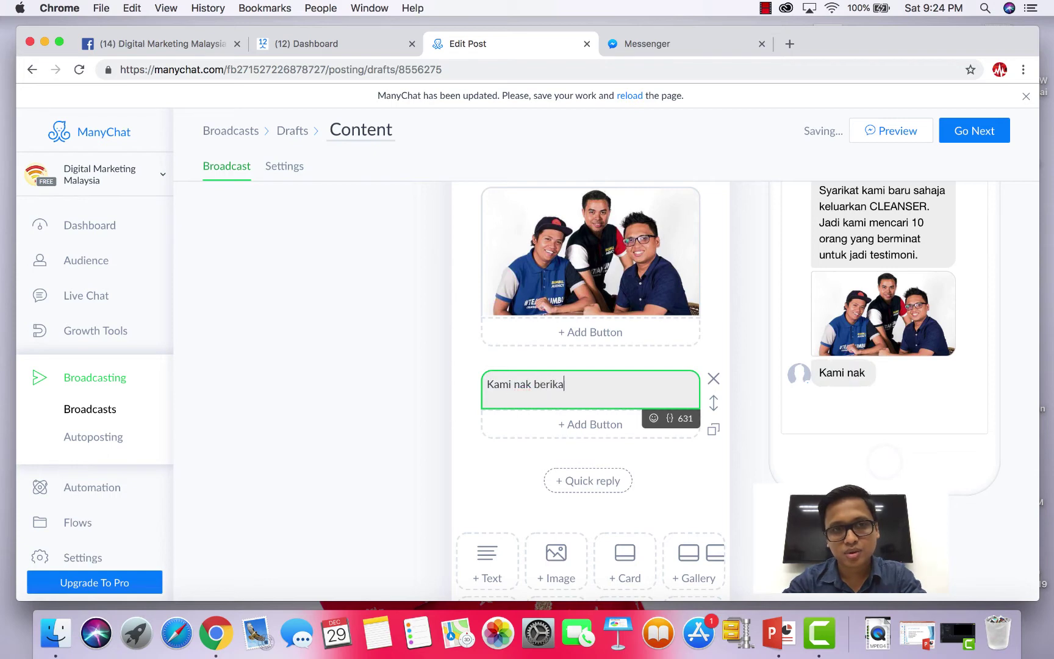
text(n seorang 3)
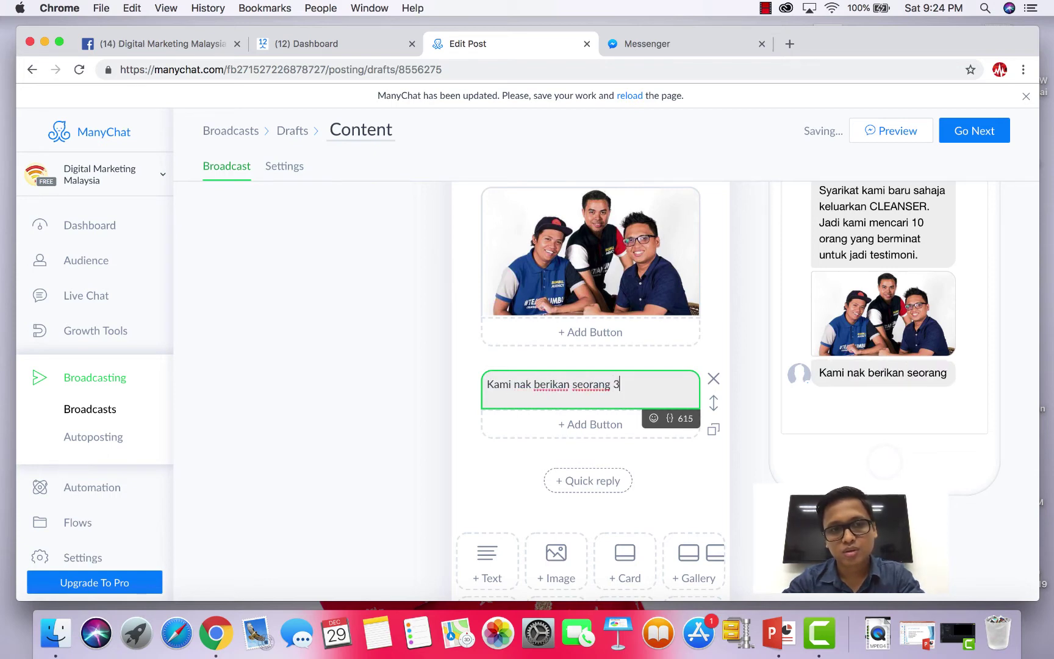
text( botol cle)
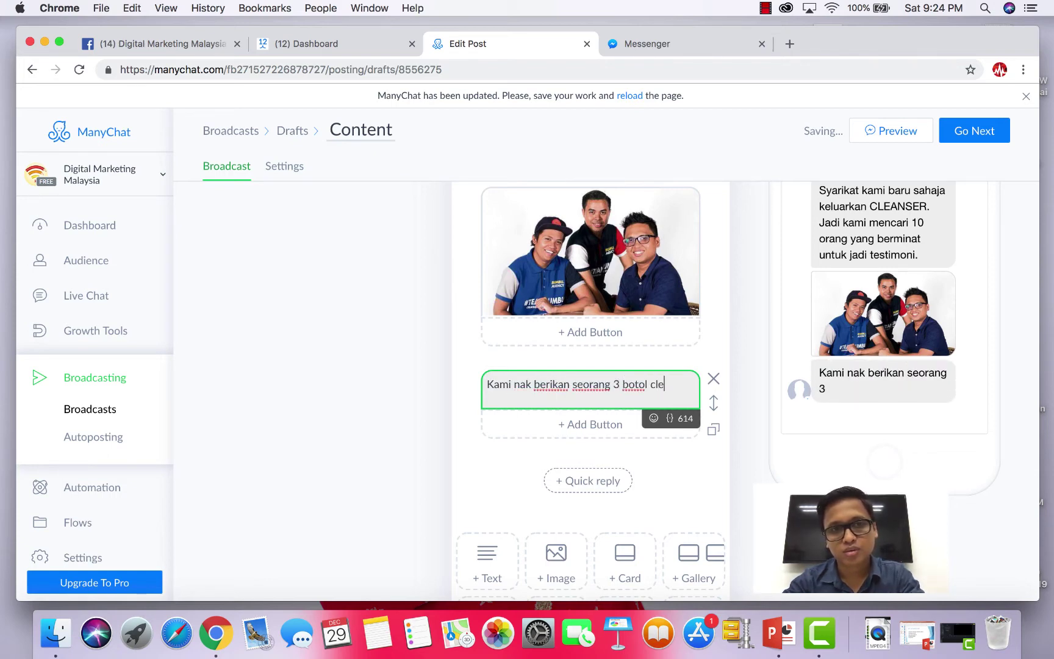
text(anser secara)
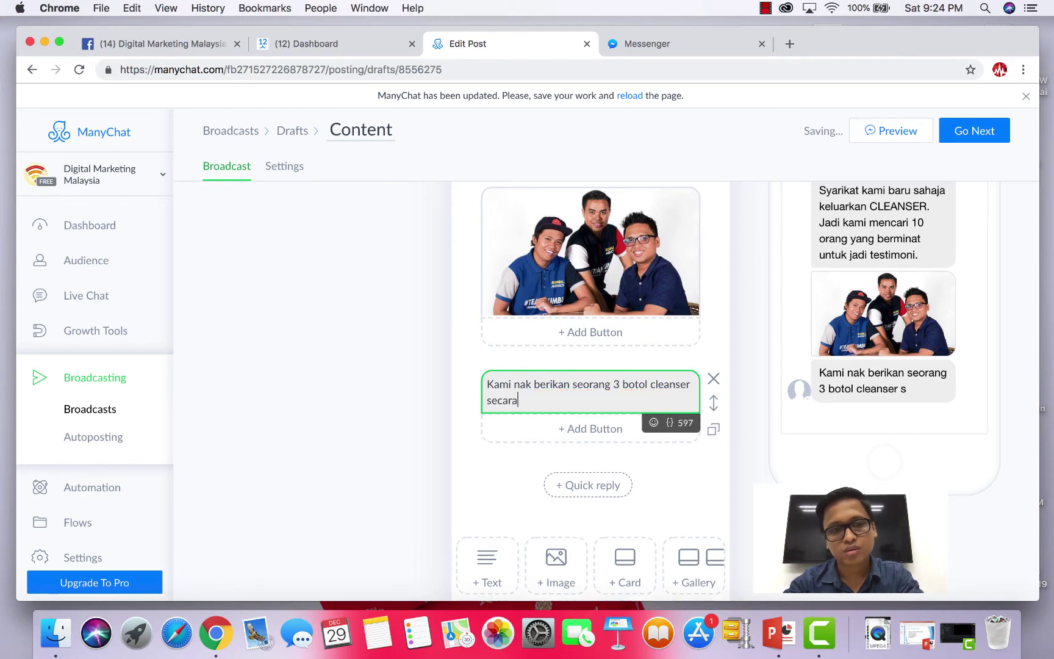
text( percuma.)
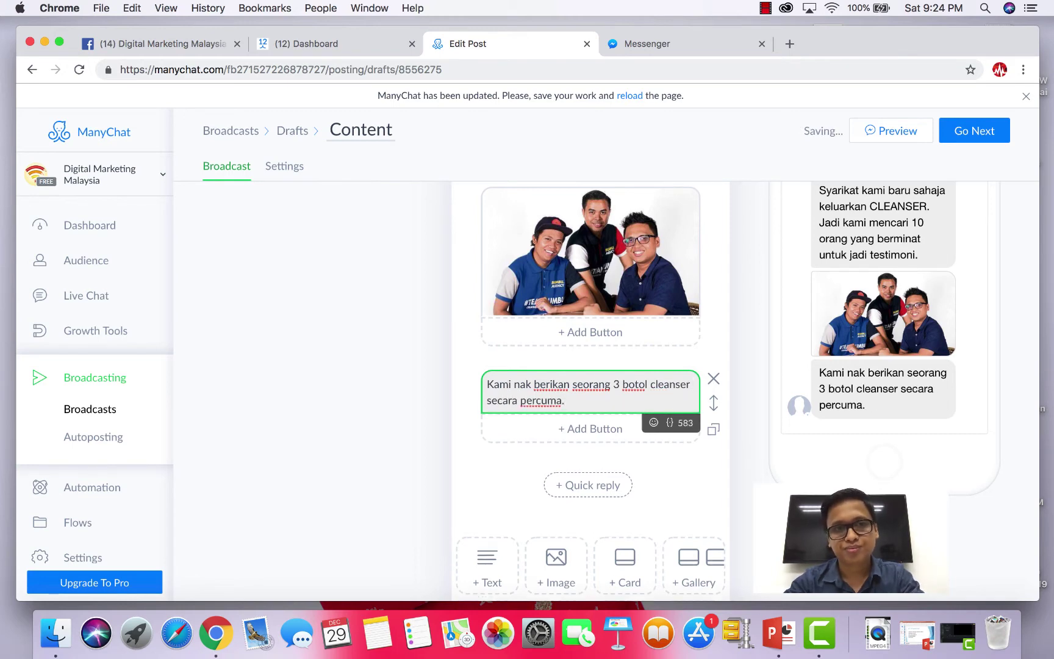
text( Jadi)
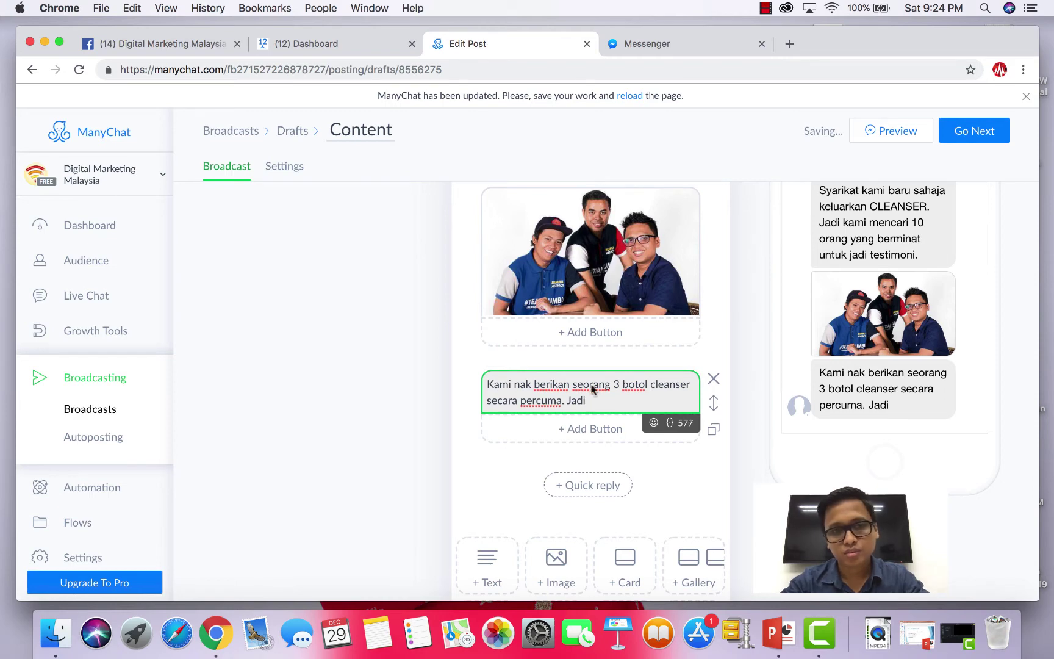
Insert the First Name variable after "Jadi" in the lower text block and continue the text with "BERMINAT".
click(670, 422)
click(567, 459)
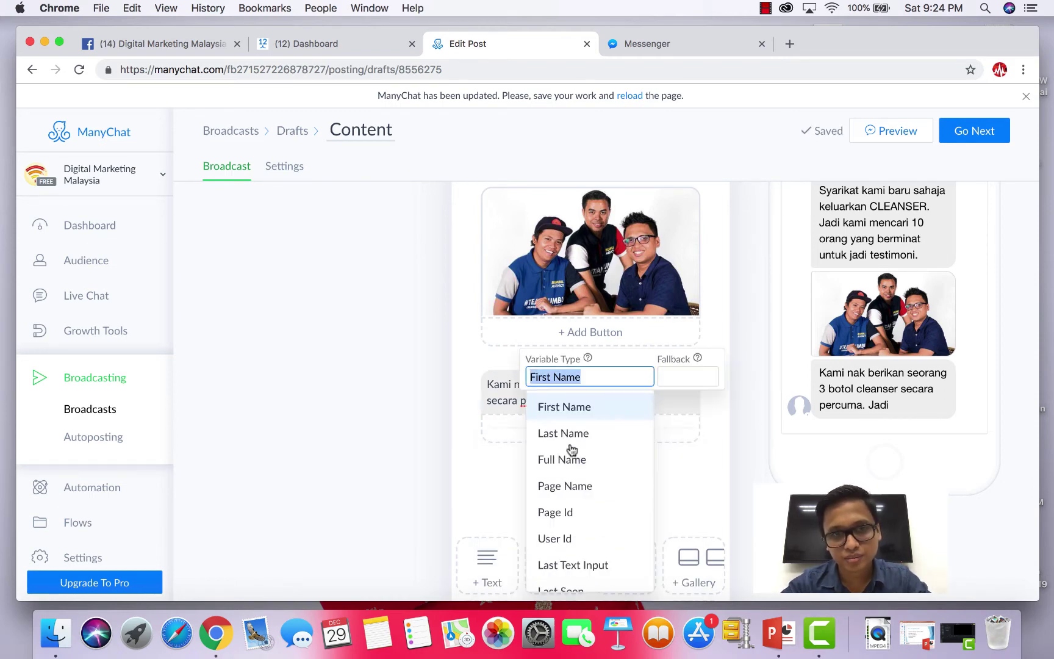
click(667, 403)
text(BE)
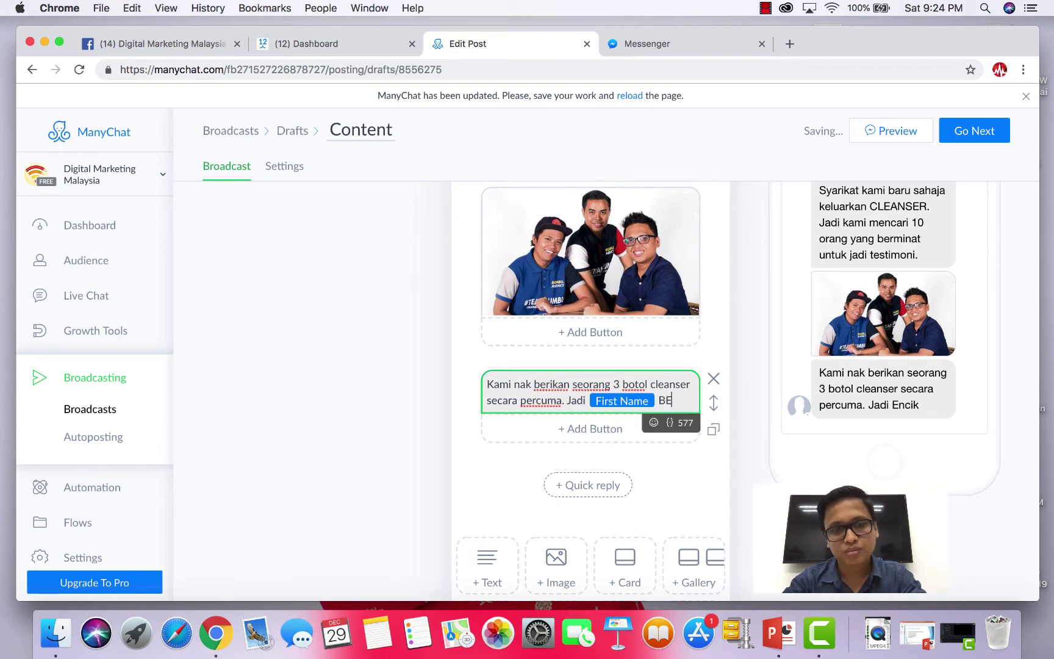
text(RMINAT TAK UN)
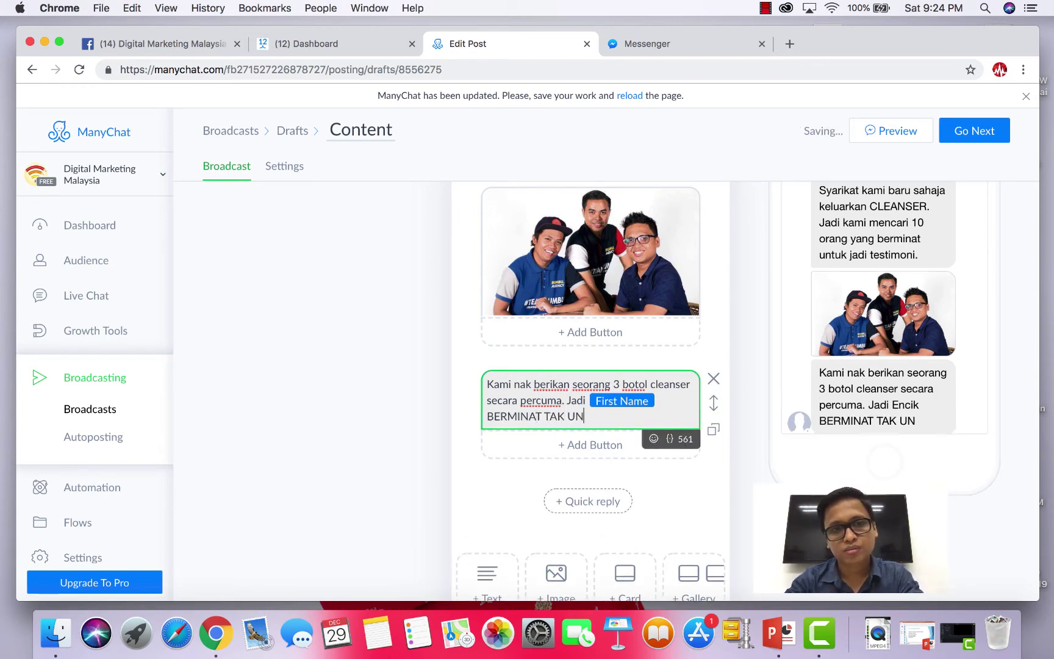
key(BackSpace)
key(BackSpace)
key(BackSpace)
key(BackSpace)
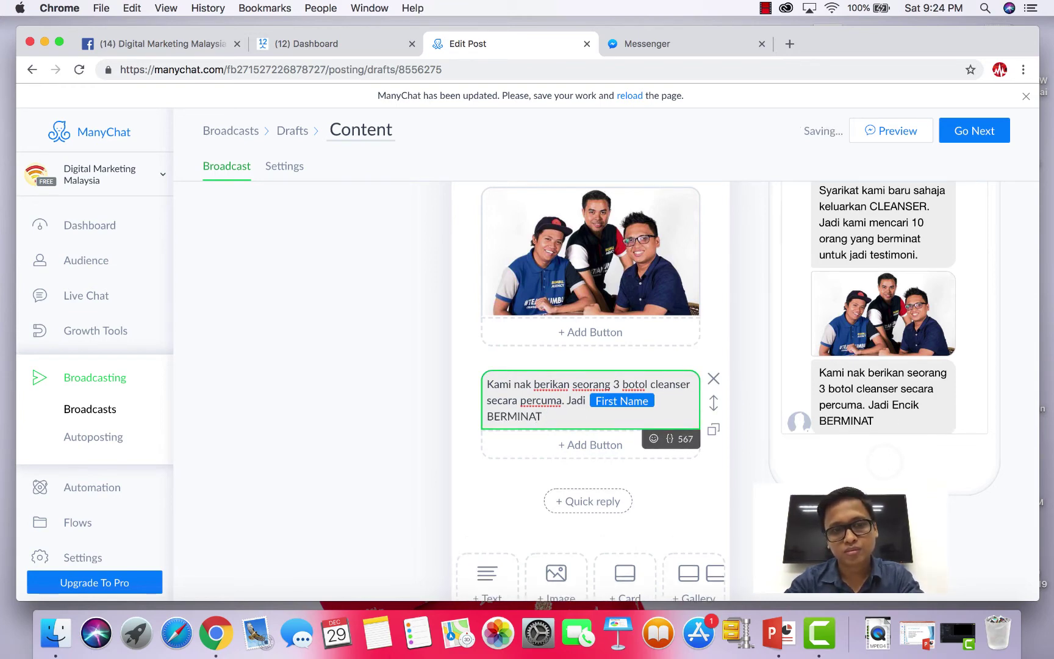
Complete the question after "BERMINAT" with "atau tak untuk jadi testimoni kami?".
text(atauta)
key(BackSpace)
key(BackSpace)
text(t)
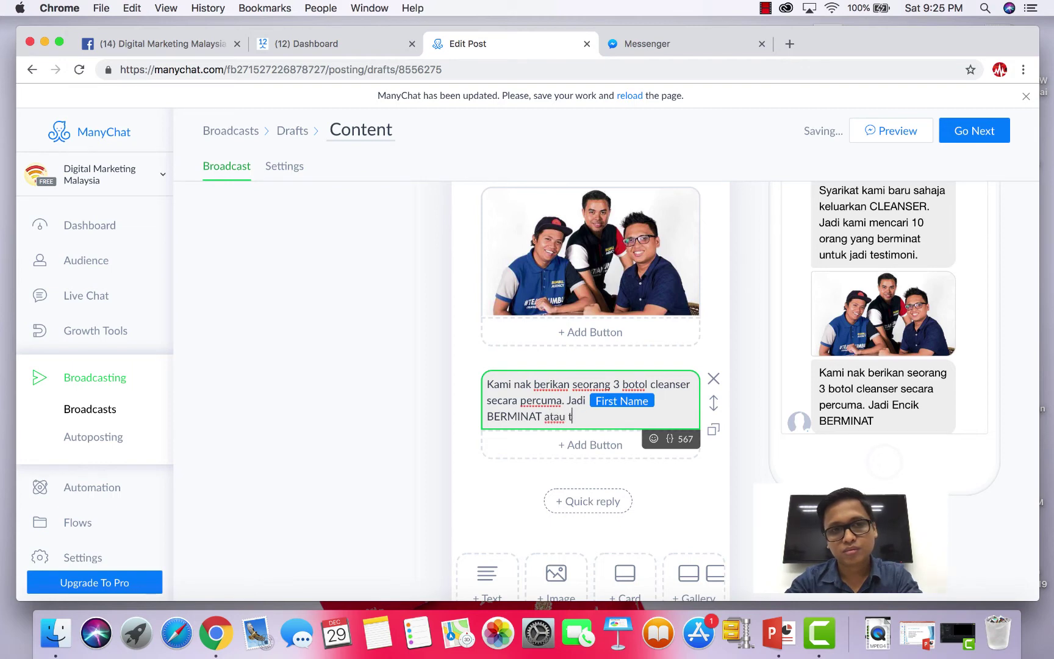
text(ak untuj )
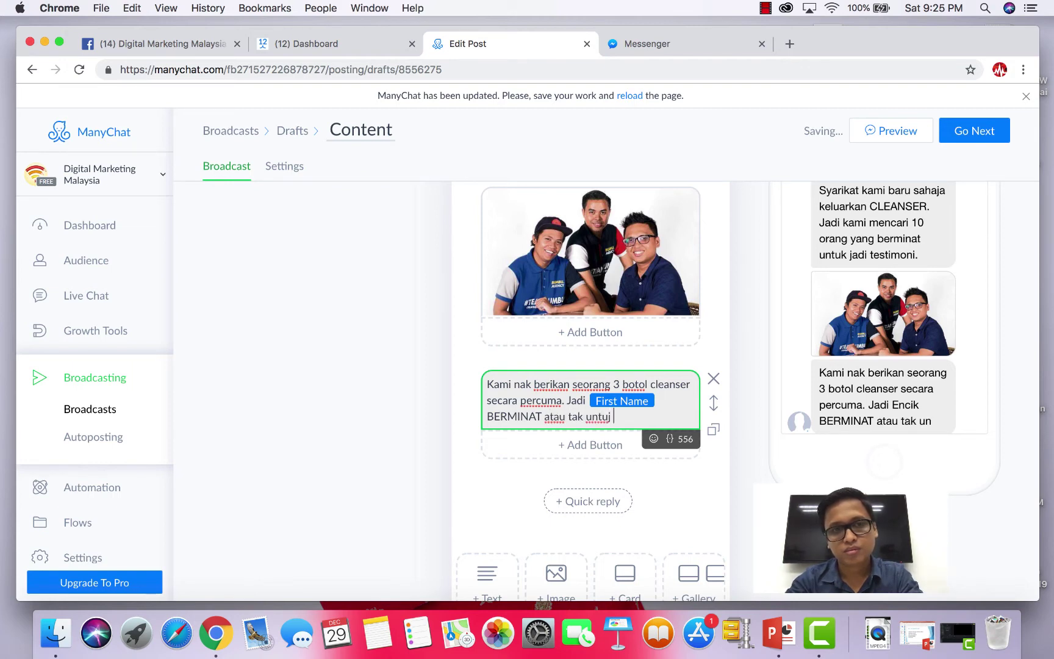
text(k jadi testimoni kami?)
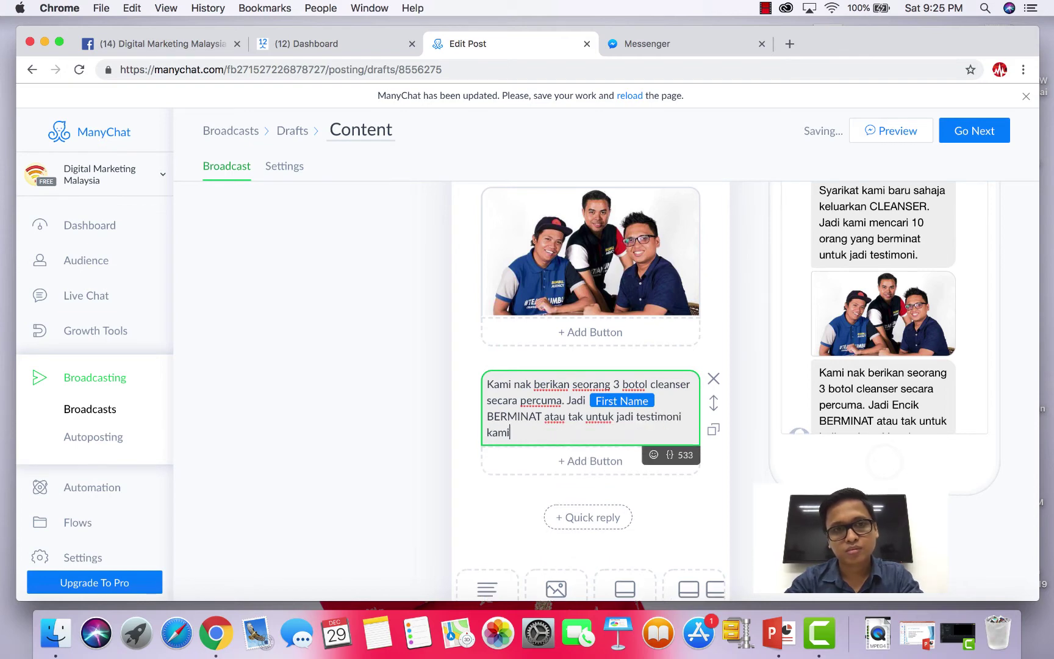
click(607, 348)
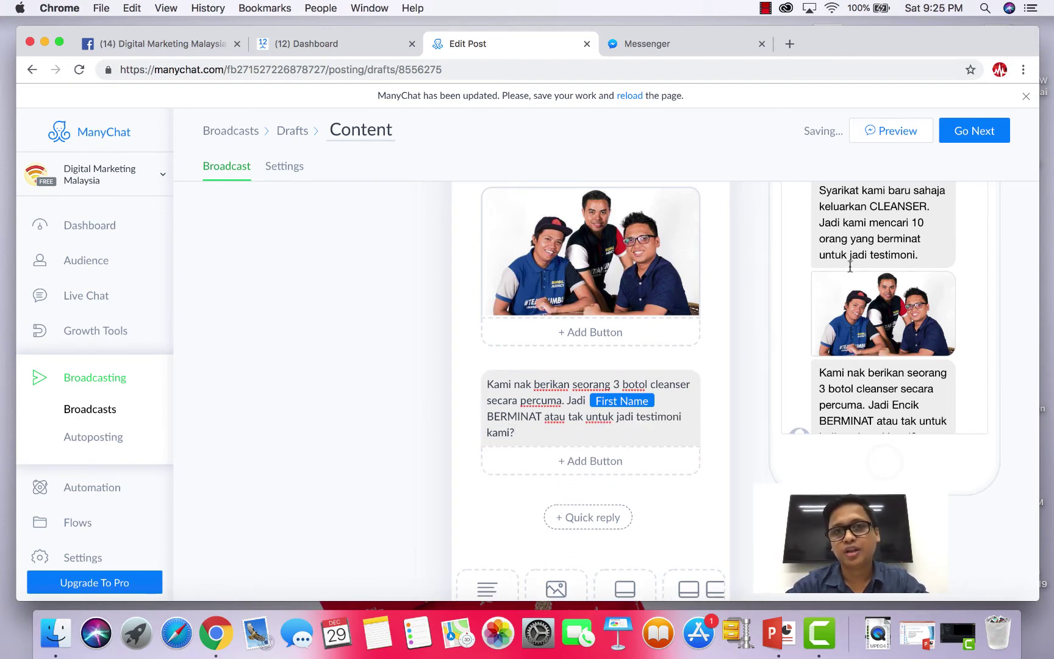
Add a 3-second typing delay block and move it between the image and the lower text block.
scroll(838, 254, up, 5)
scroll(586, 366, down, 3)
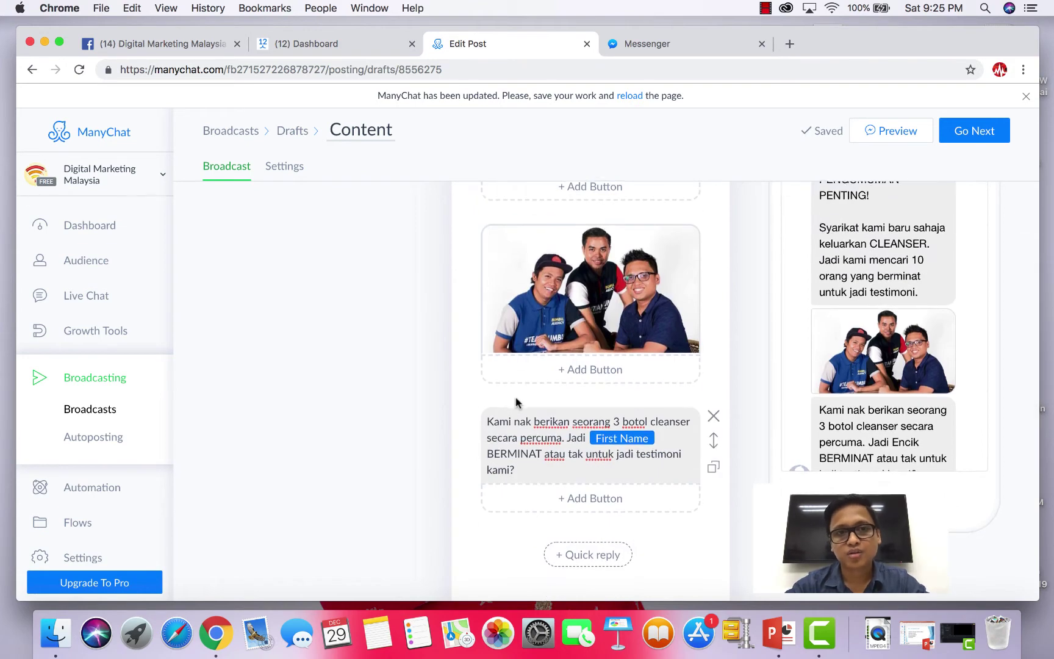
scroll(518, 400, down, 5)
click(520, 534)
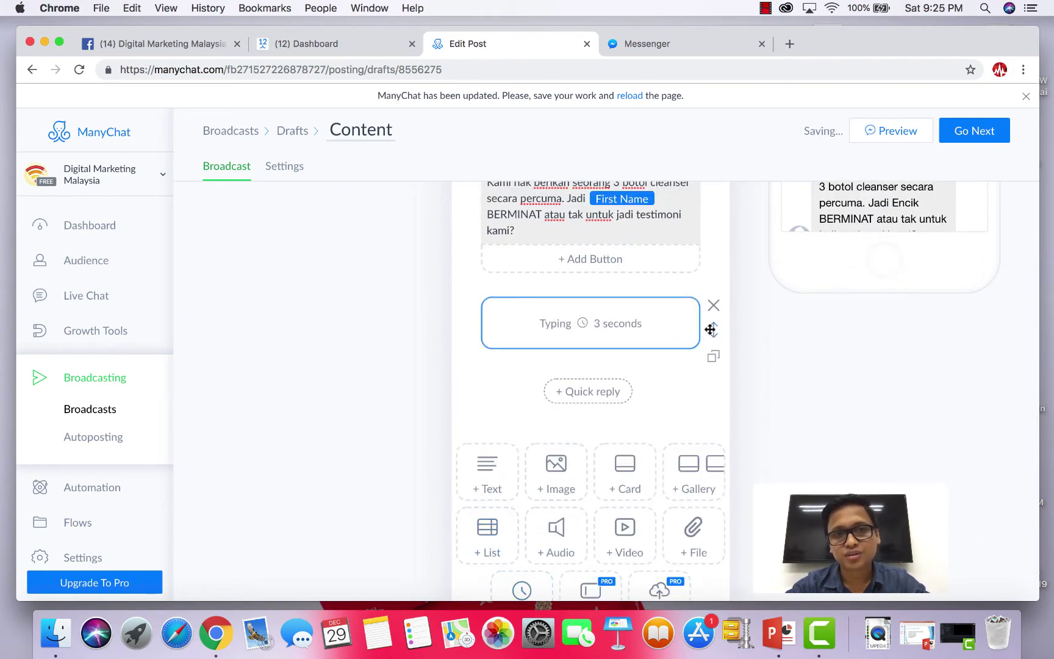
scroll(701, 308, up, 3)
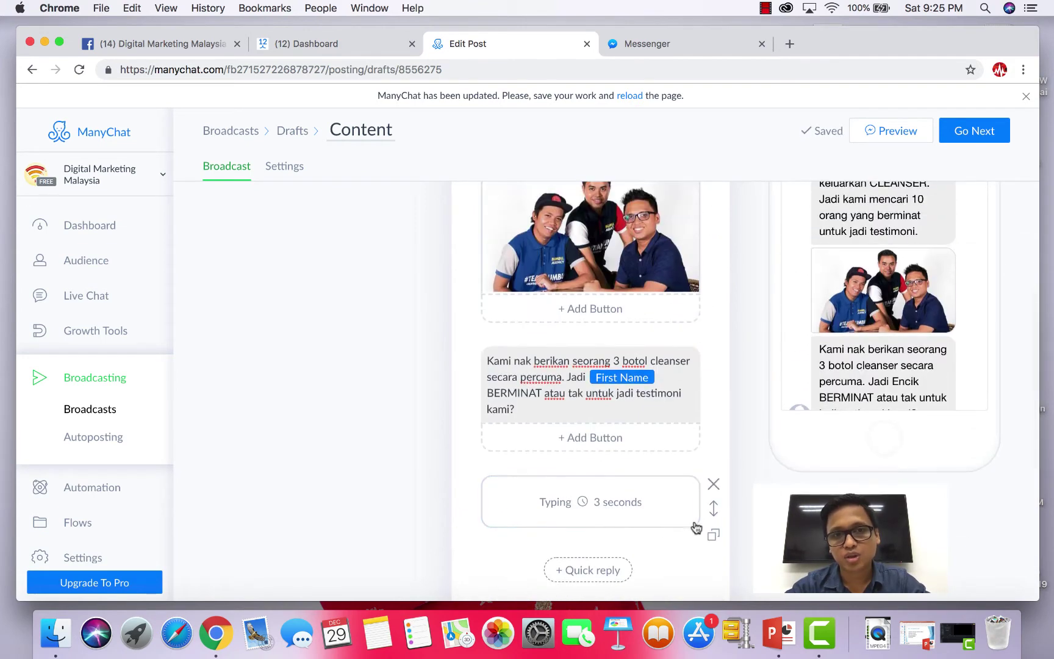
drag(713, 508, 694, 348)
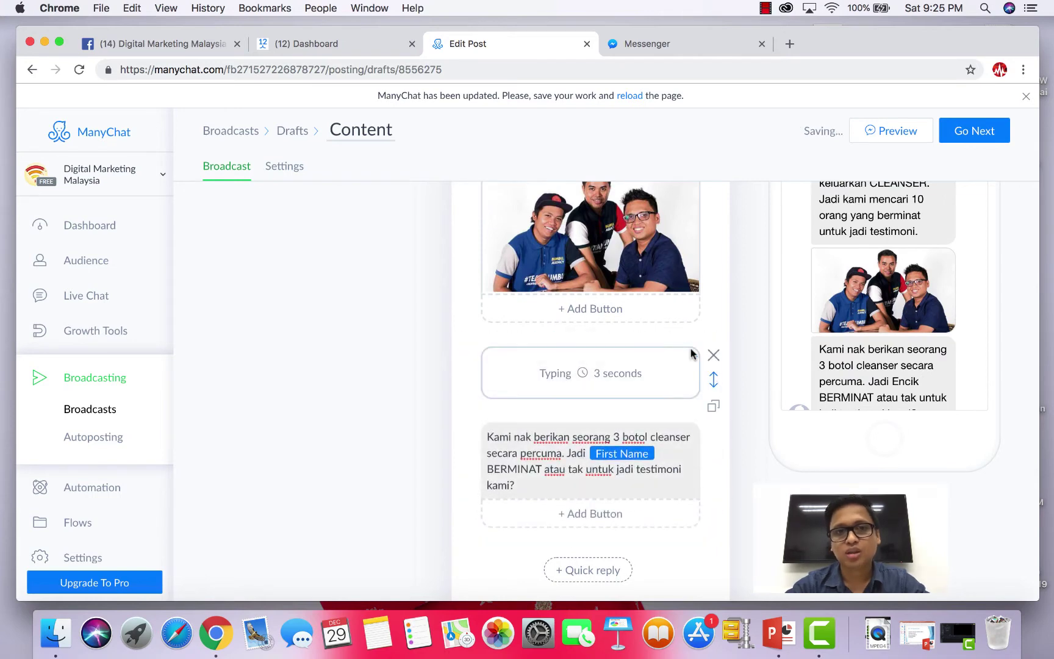
Duplicate the typing delay block and move one copy between the announcement text and the image.
scroll(691, 348, up, 2)
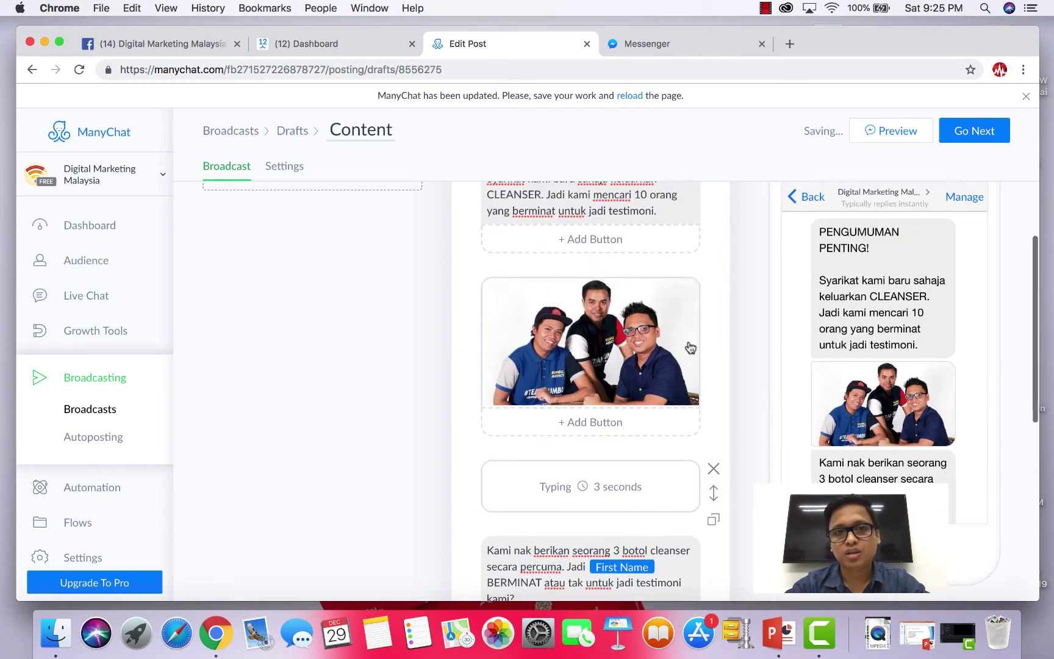
click(715, 519)
click(714, 519)
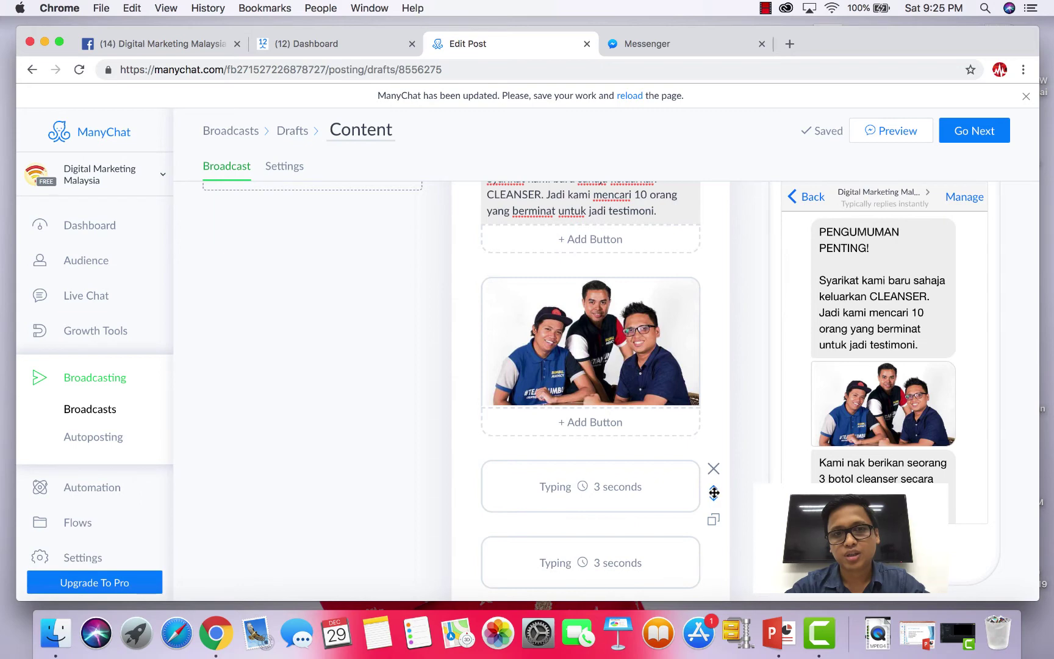
drag(714, 492, 708, 305)
scroll(702, 308, up, 2)
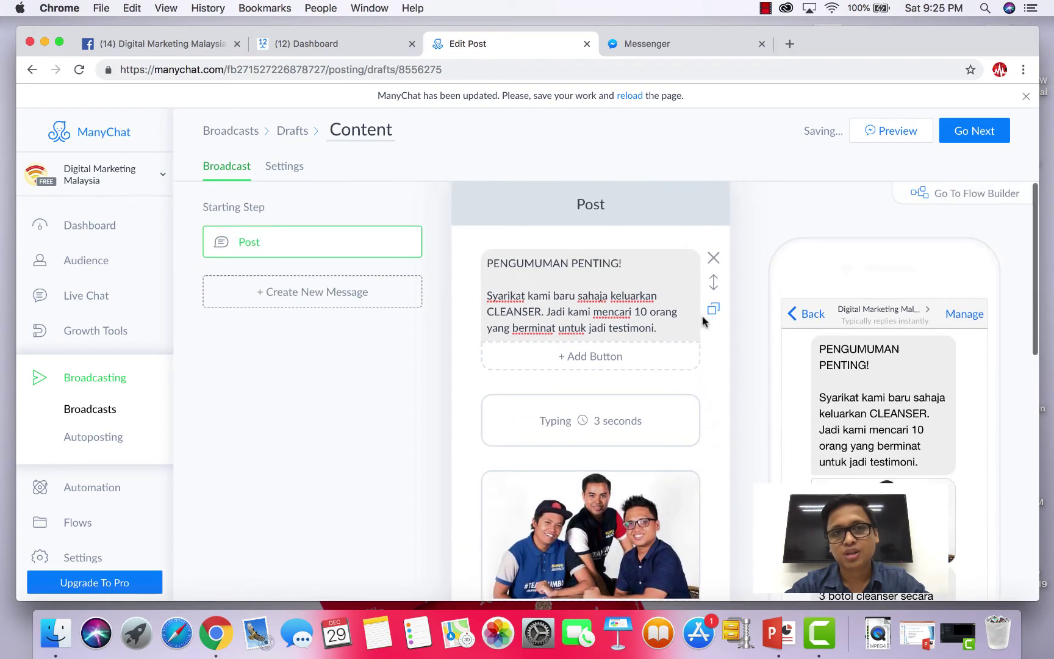
click(712, 453)
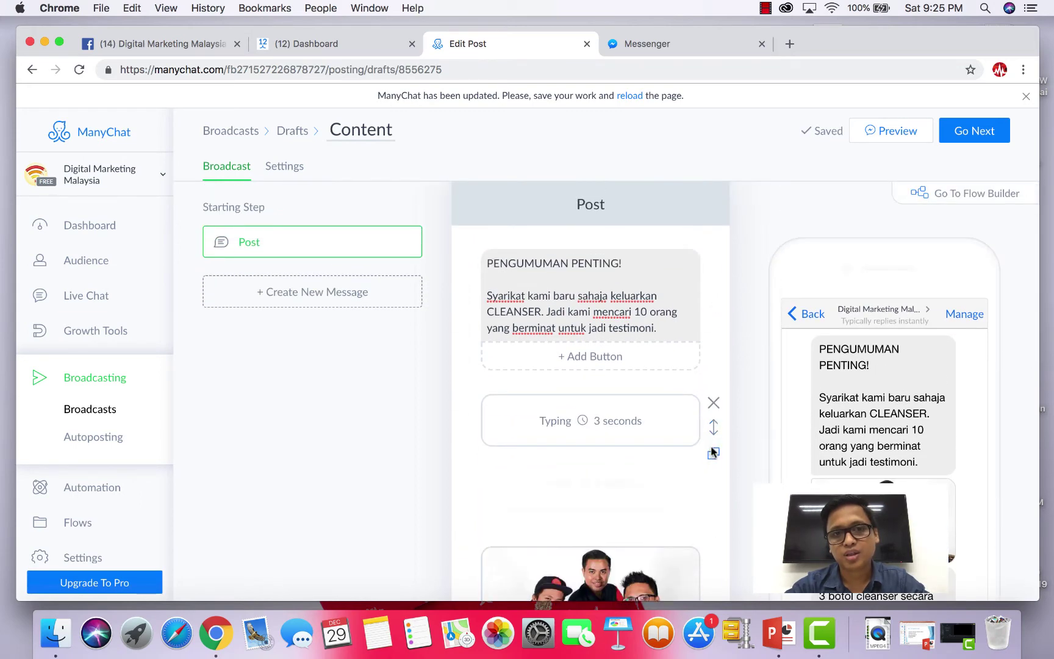
click(712, 477)
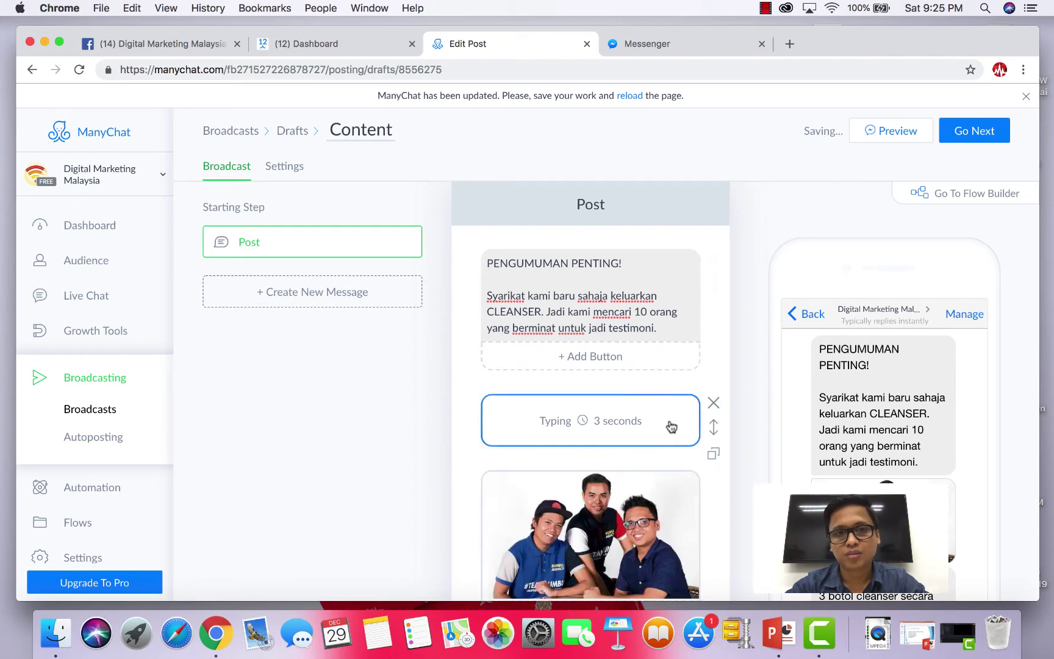
Set the typing delay between the image and the lower text block to 5 seconds.
scroll(640, 431, down, 3)
scroll(635, 430, up, 3)
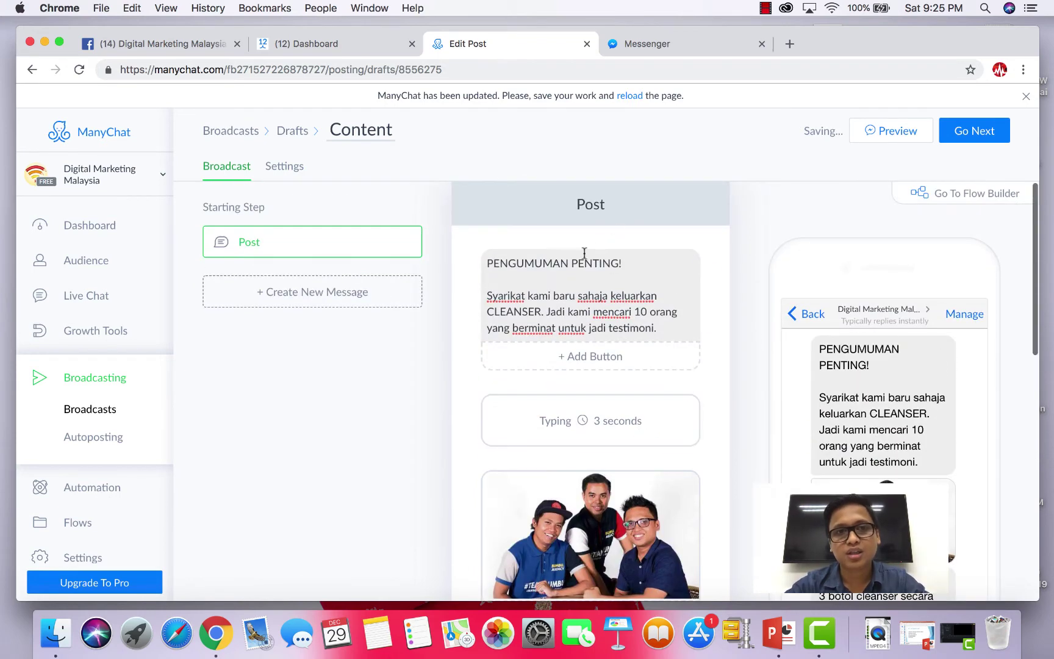
scroll(613, 250, down, 4)
scroll(614, 256, up, 1)
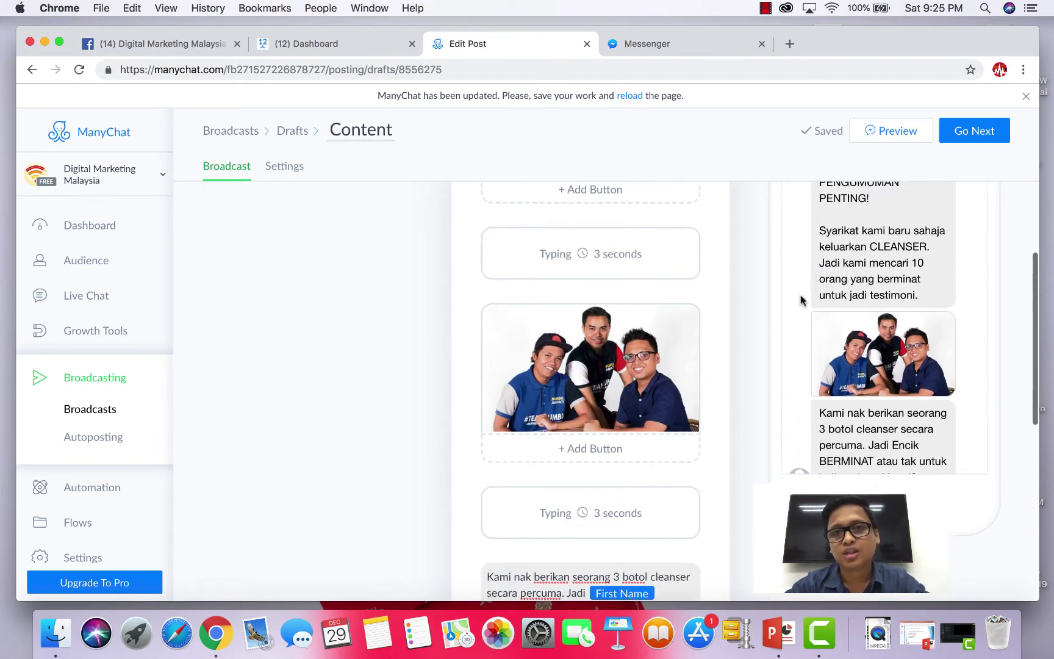
scroll(800, 299, down, 2)
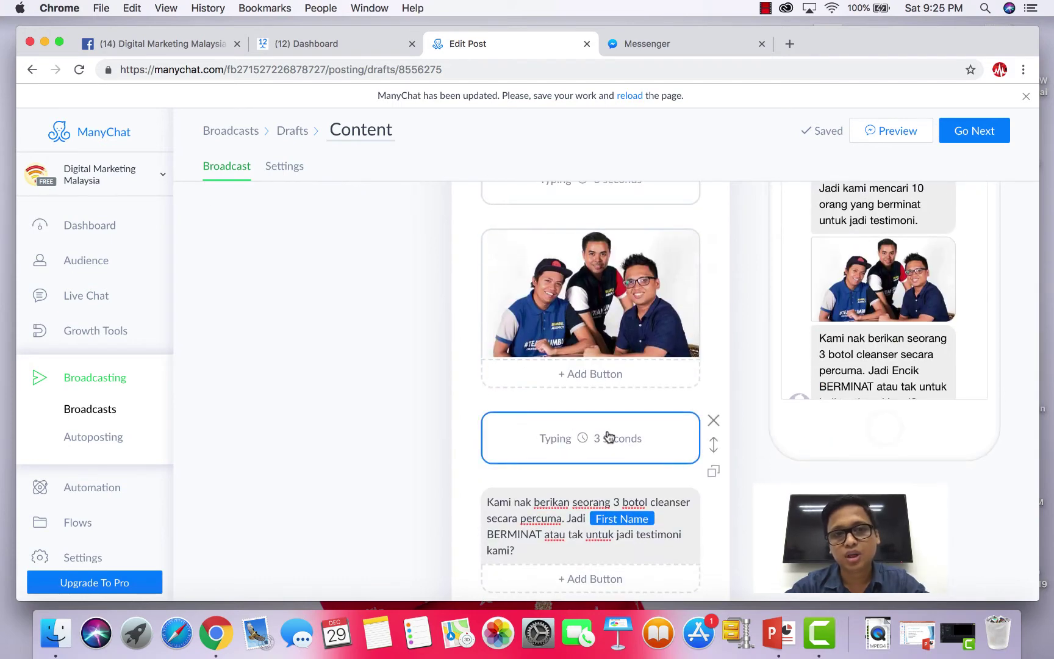
click(690, 449)
click(845, 442)
click(845, 441)
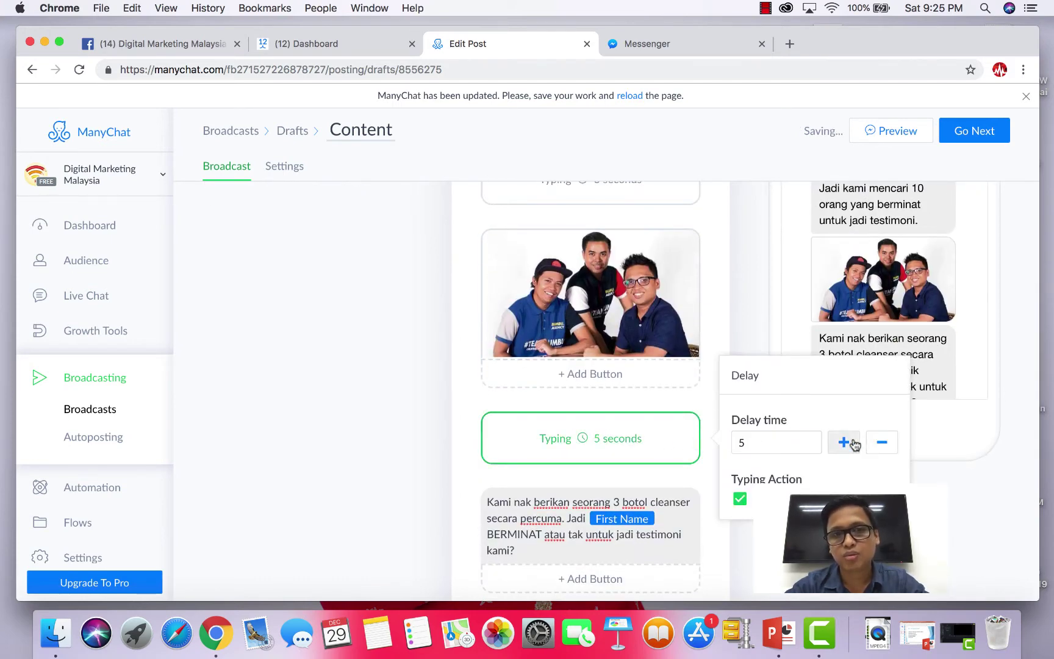
click(324, 426)
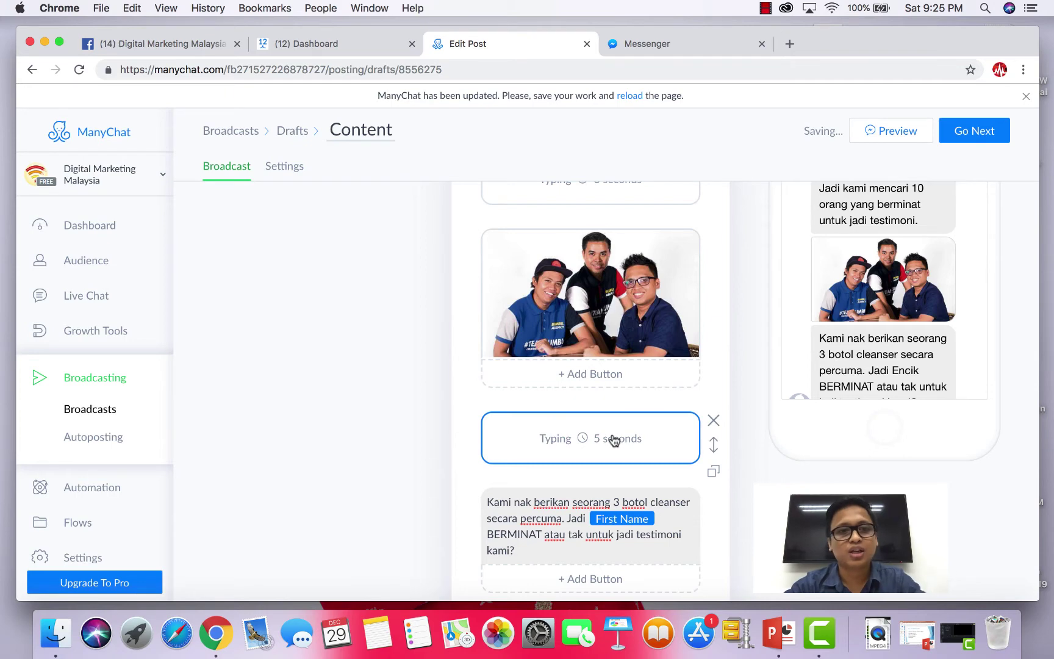
Add a quick reply labelled "SAYA NAK" below the lower text block.
scroll(613, 439, down, 5)
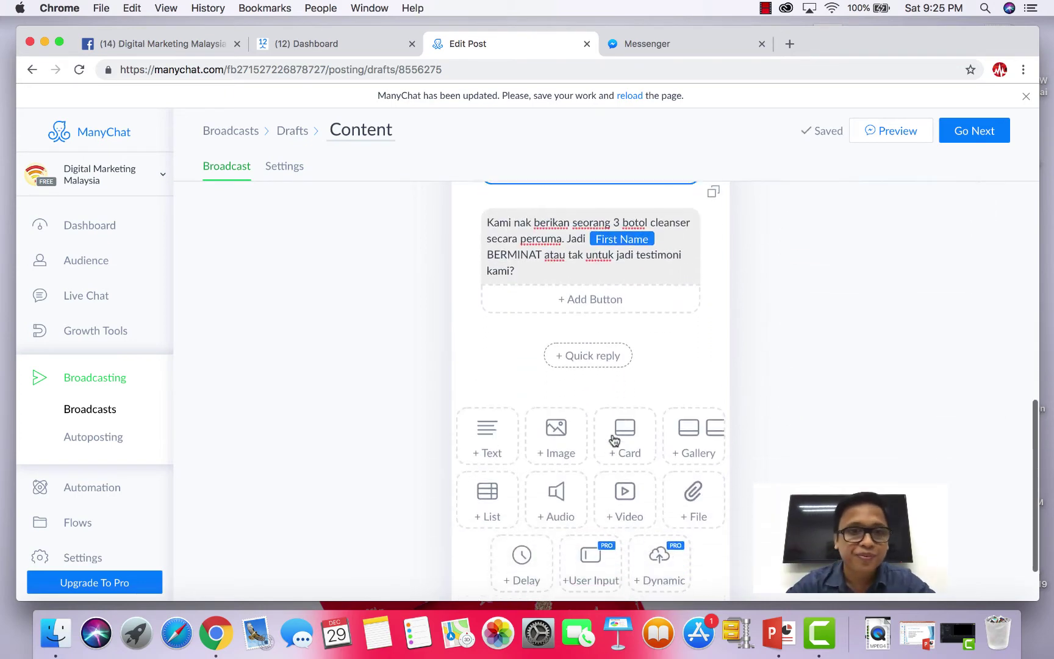
scroll(611, 432, up, 3)
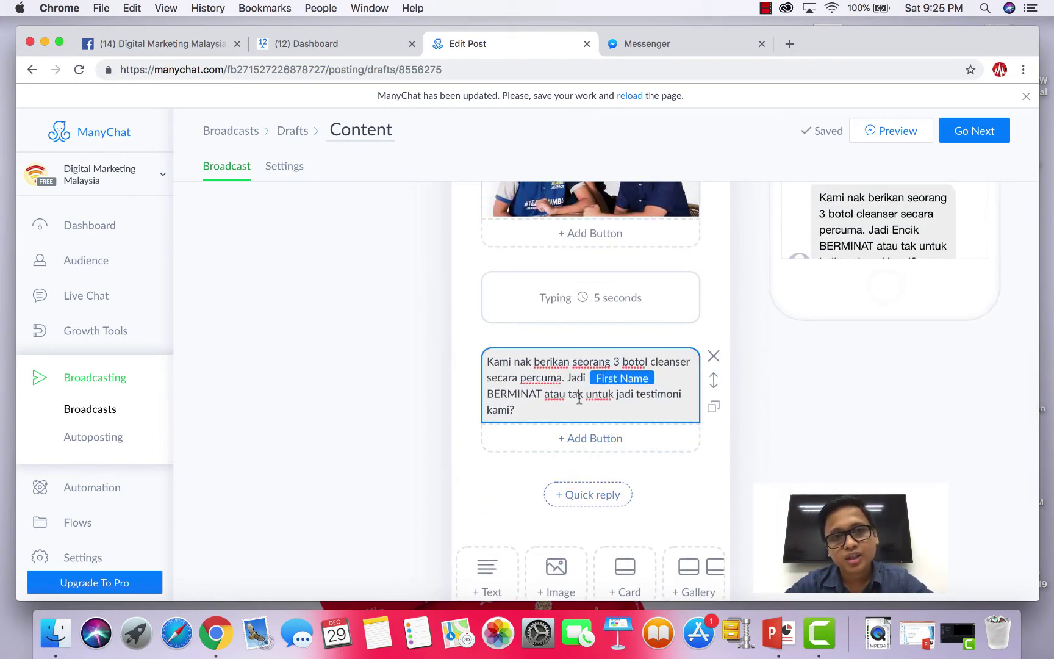
click(577, 496)
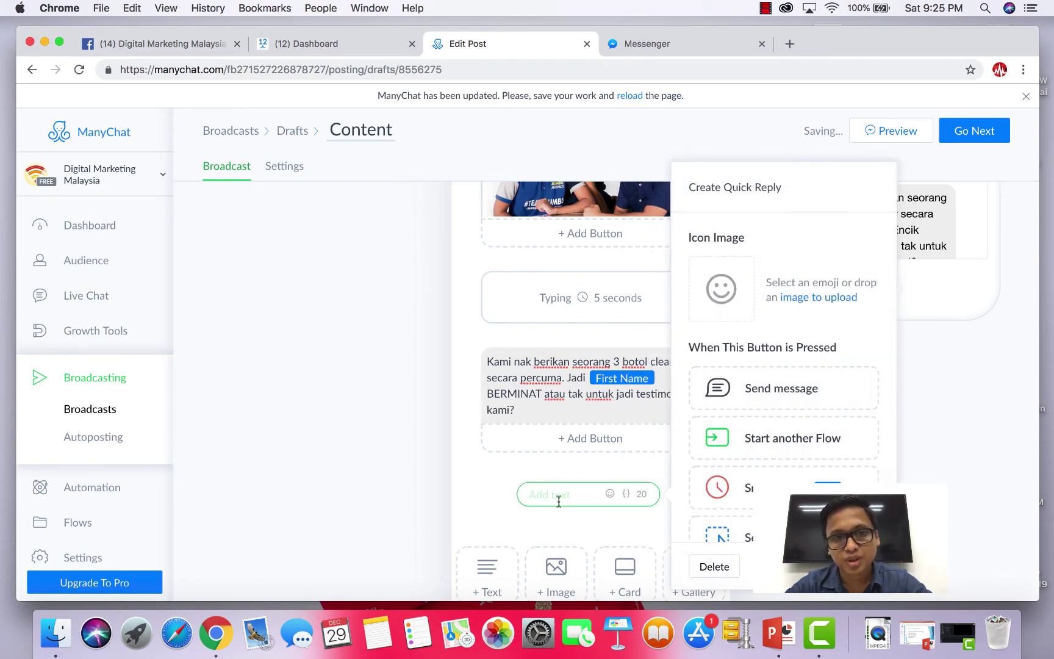
text(SAYA)
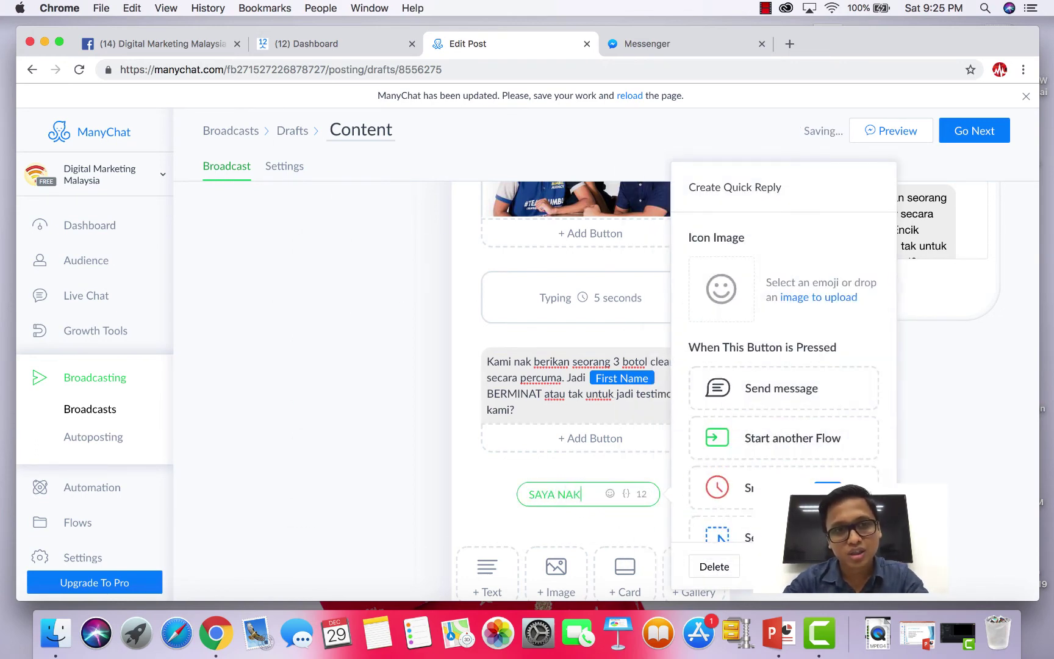
text( NAK)
click(731, 546)
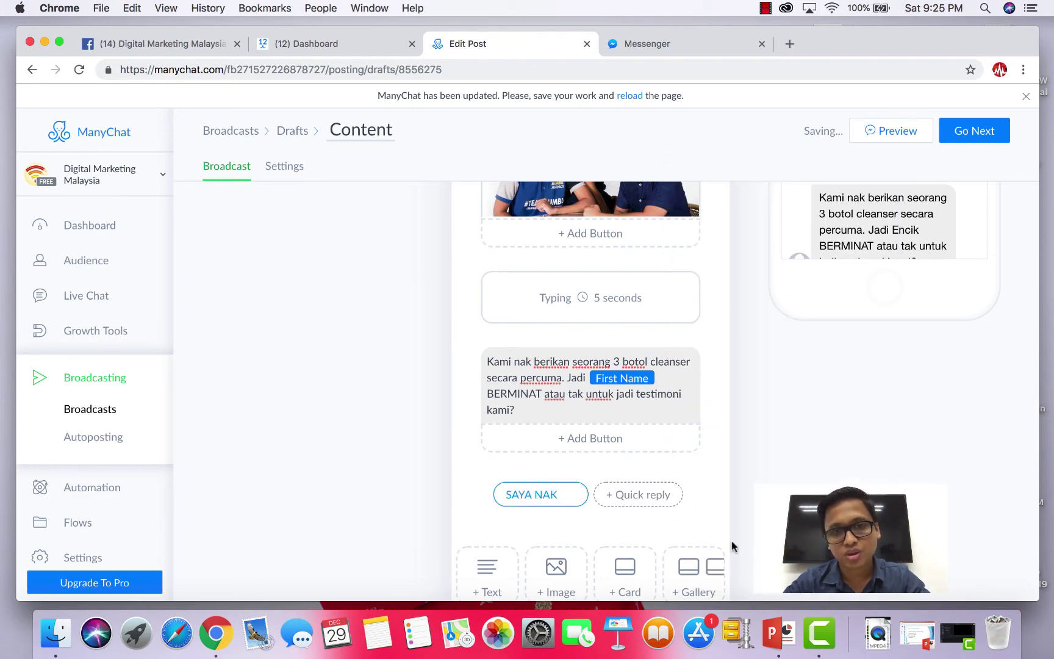
Add a second quick reply labelled "TAK N AK" beside the "SAYA NAK" reply.
click(634, 500)
text(TAK N AK)
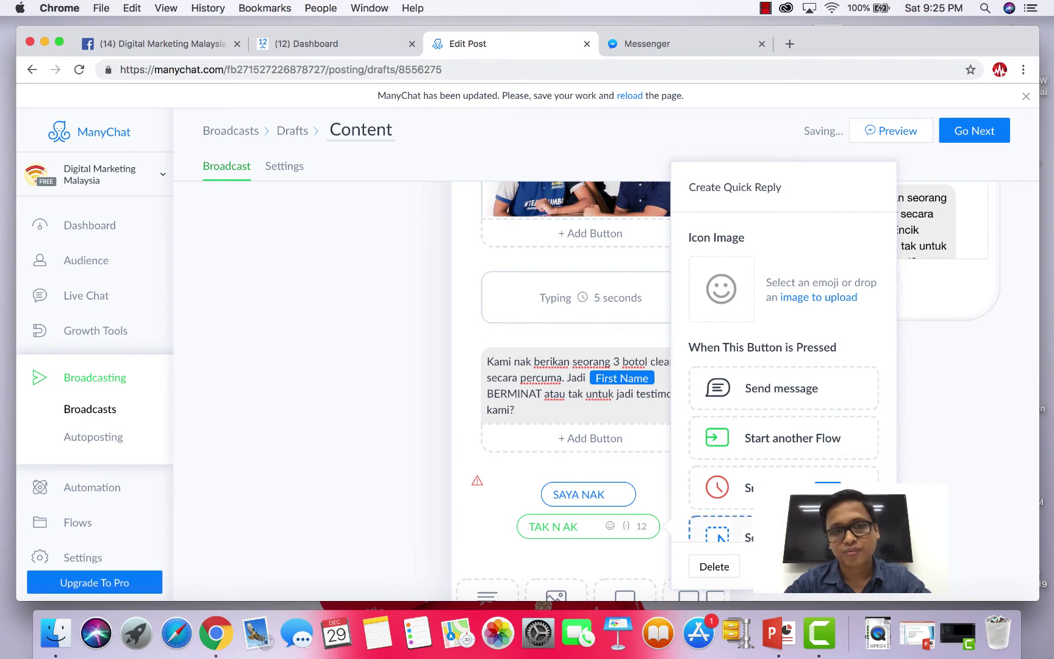
click(503, 517)
click(533, 497)
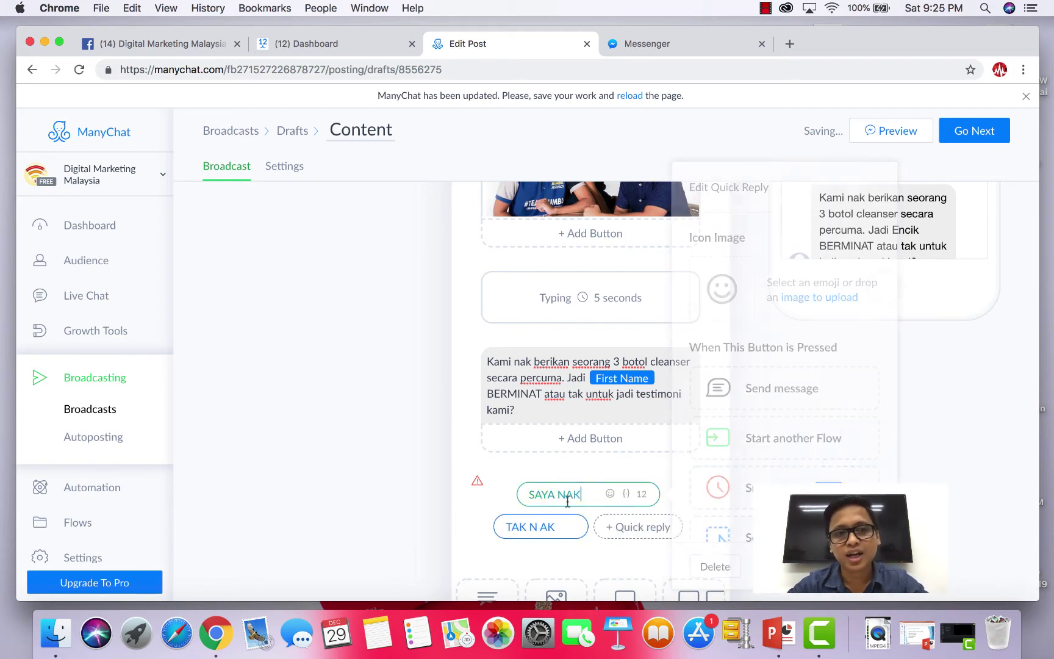
click(438, 518)
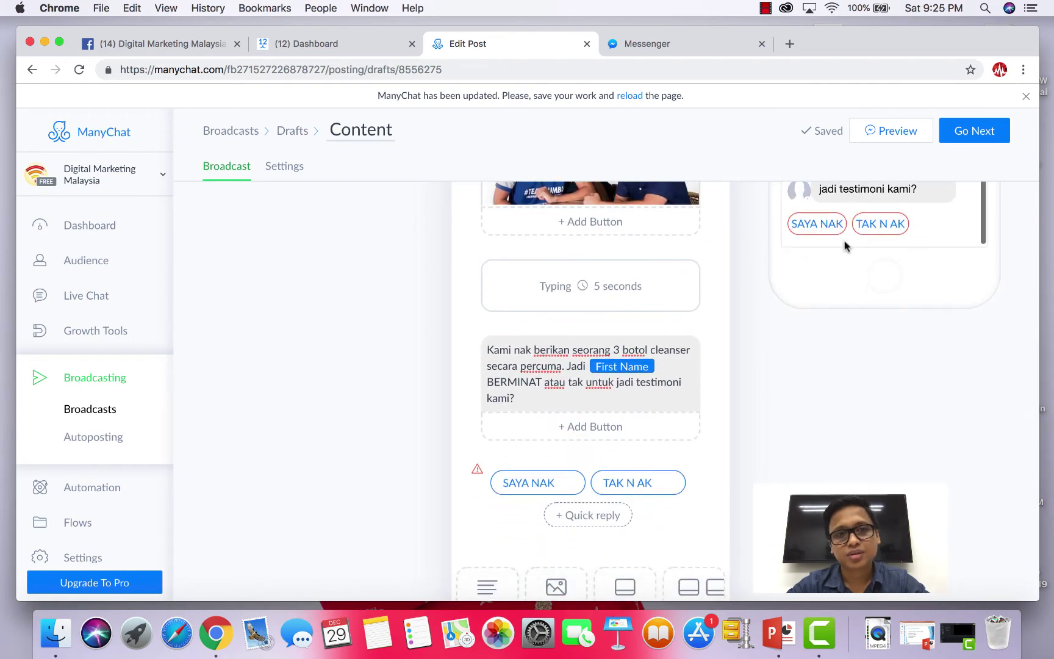
Make the "SAYA NAK" quick reply send a newly created message.
scroll(577, 400, down, 5)
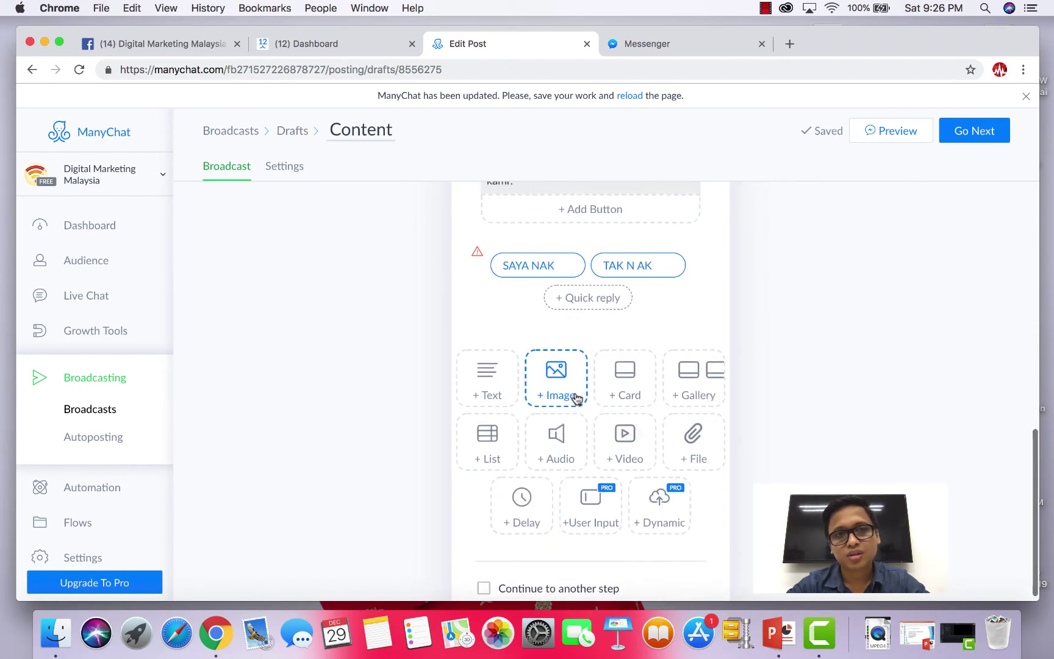
scroll(574, 398, up, 4)
click(531, 447)
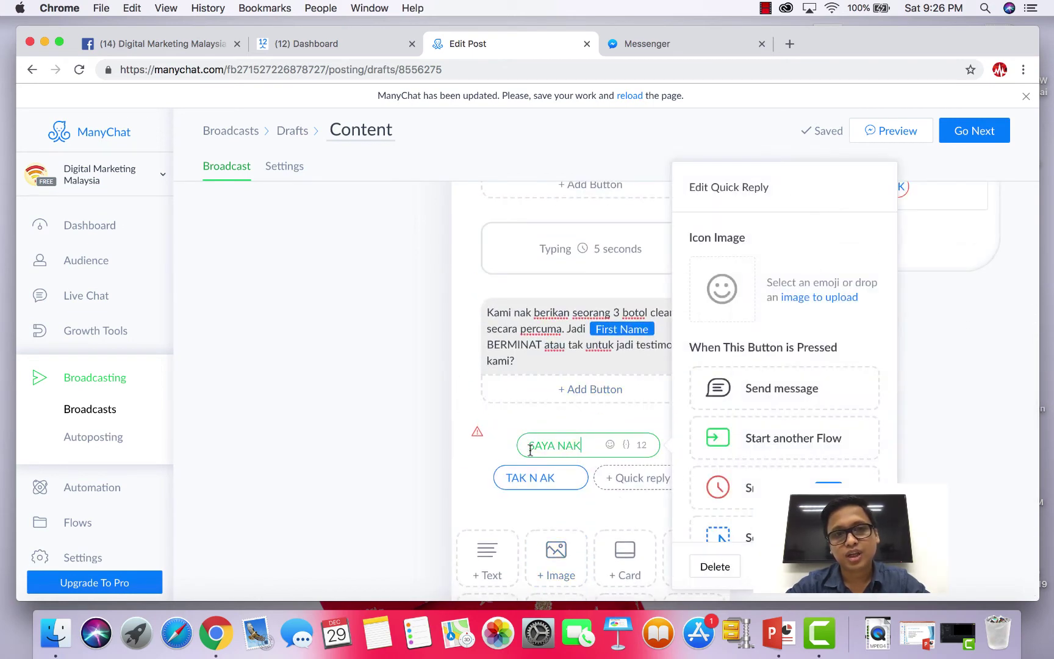
click(797, 385)
click(779, 417)
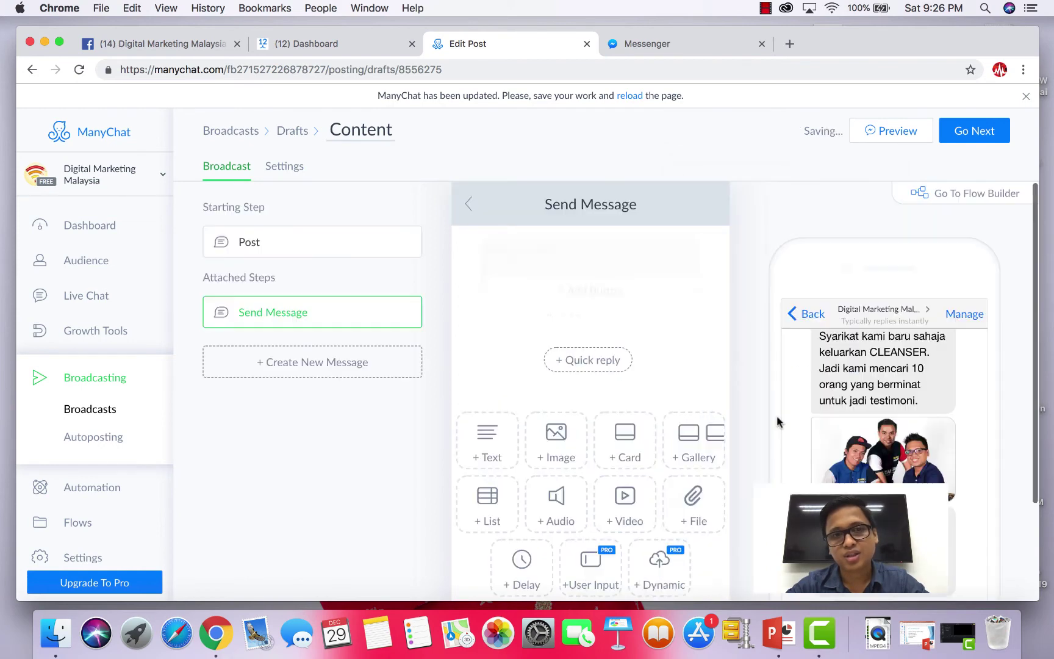
Start the "SAYA NAK" follow-up message with "OK terima kasih!" and a separate line reading "Nama" plus the First Name variable.
click(521, 263)
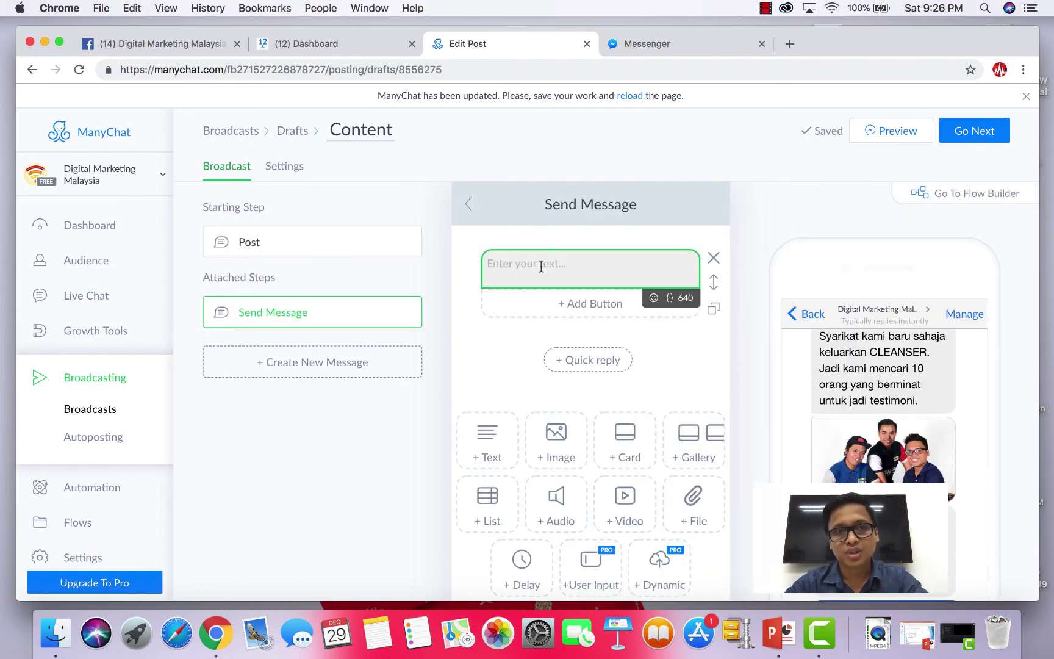
text(OK te)
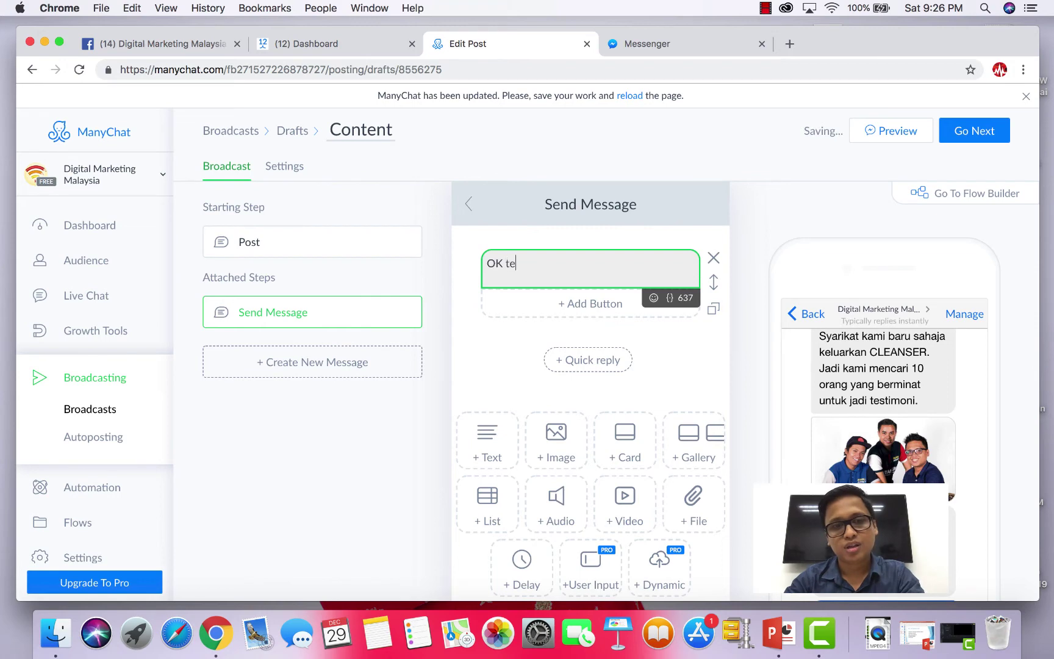
text(rima kasih!)
key(Return)
key(Return)
text(Nama)
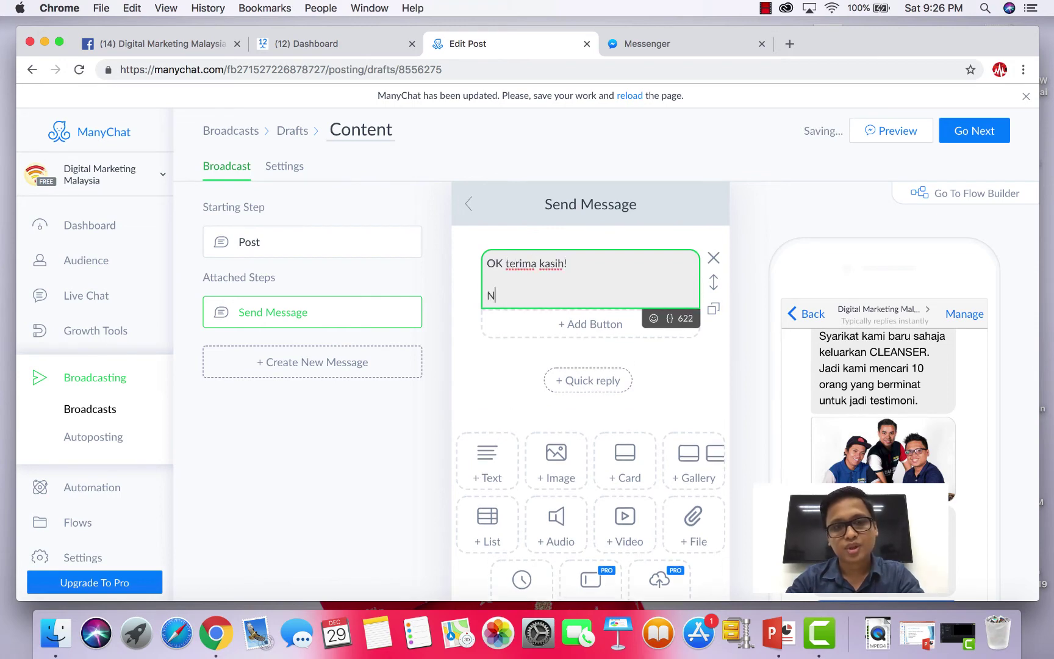
click(668, 319)
click(558, 355)
click(619, 308)
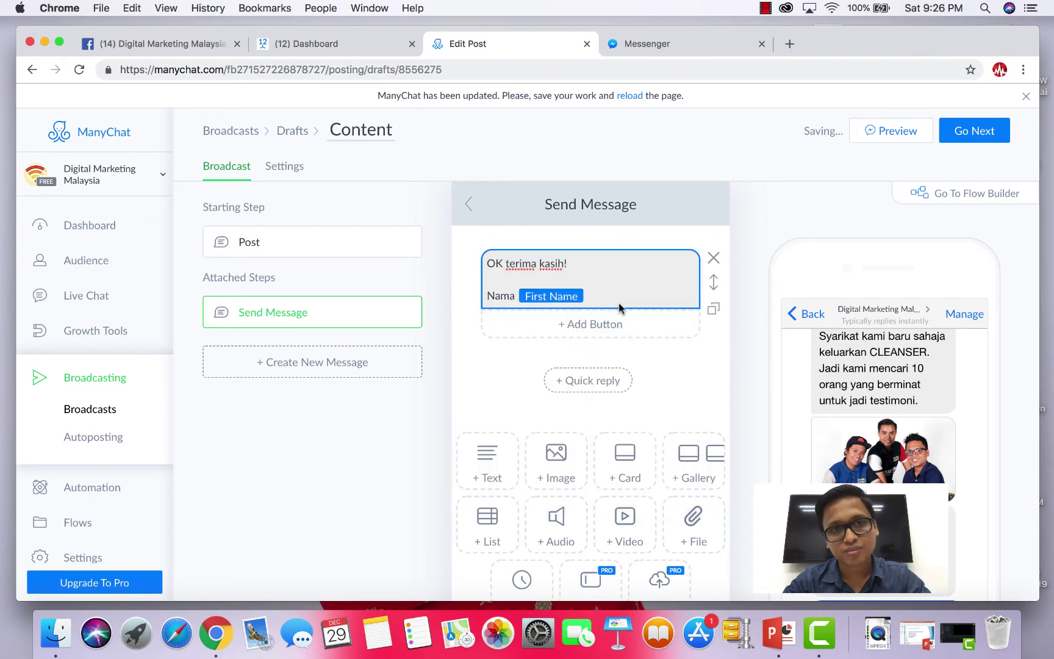
Complete the name line with "saya dah shortlisted." and add the lines "Apa-apa nanti saya mesej balik OK?" and "TQ!".
click(620, 299)
click(620, 298)
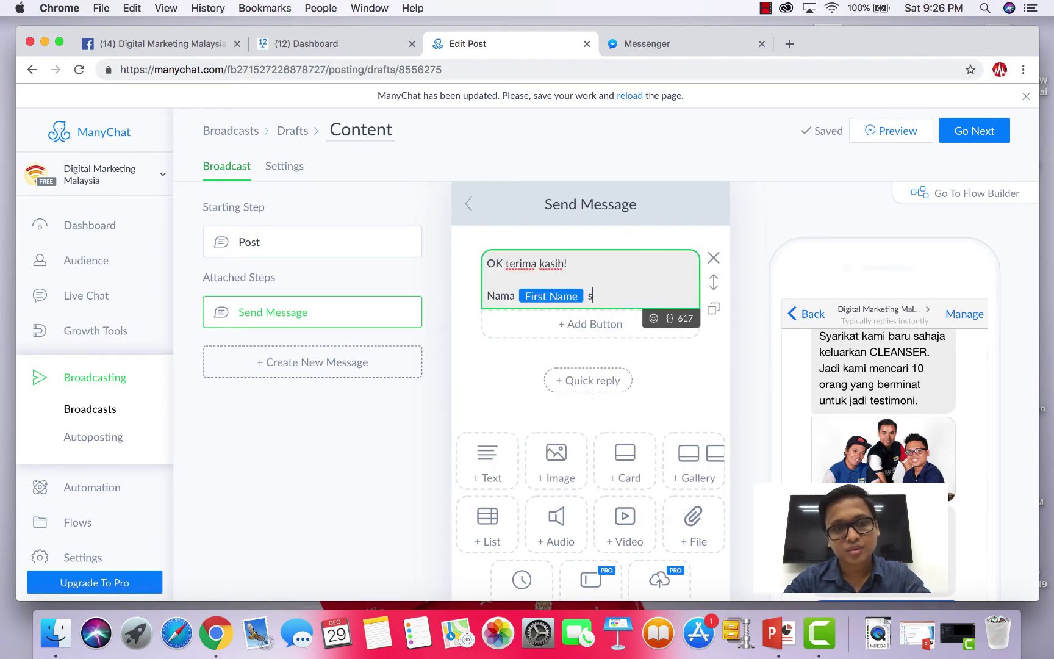
text(saya dah short)
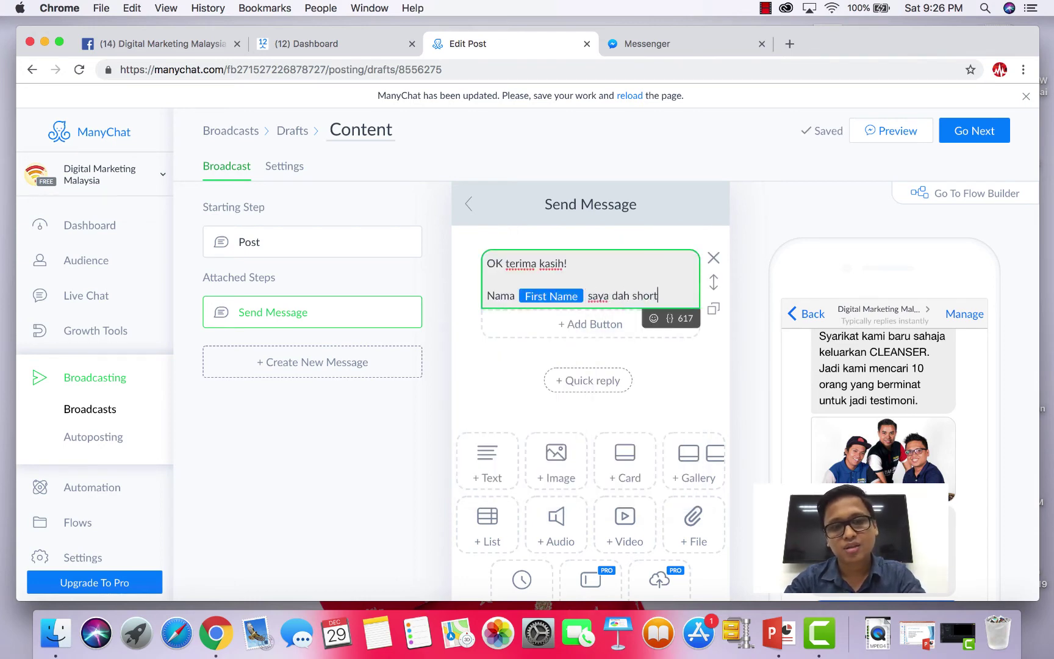
text(listed.)
key(Return)
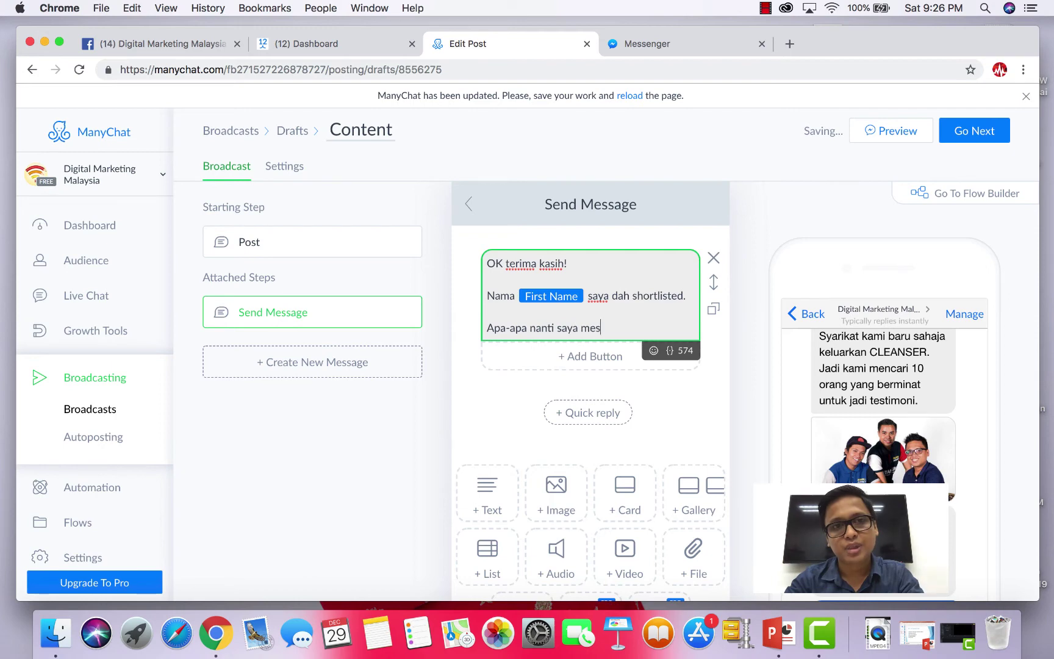
text(Apa-apa nanti saya mesej balik OK)
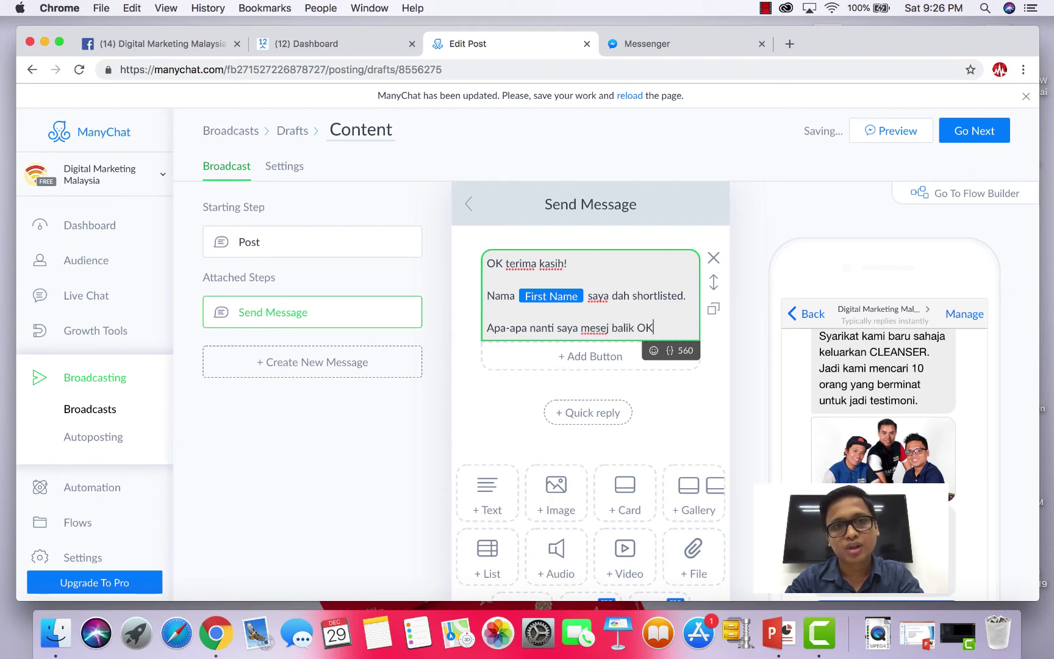
text(?)
key(Return)
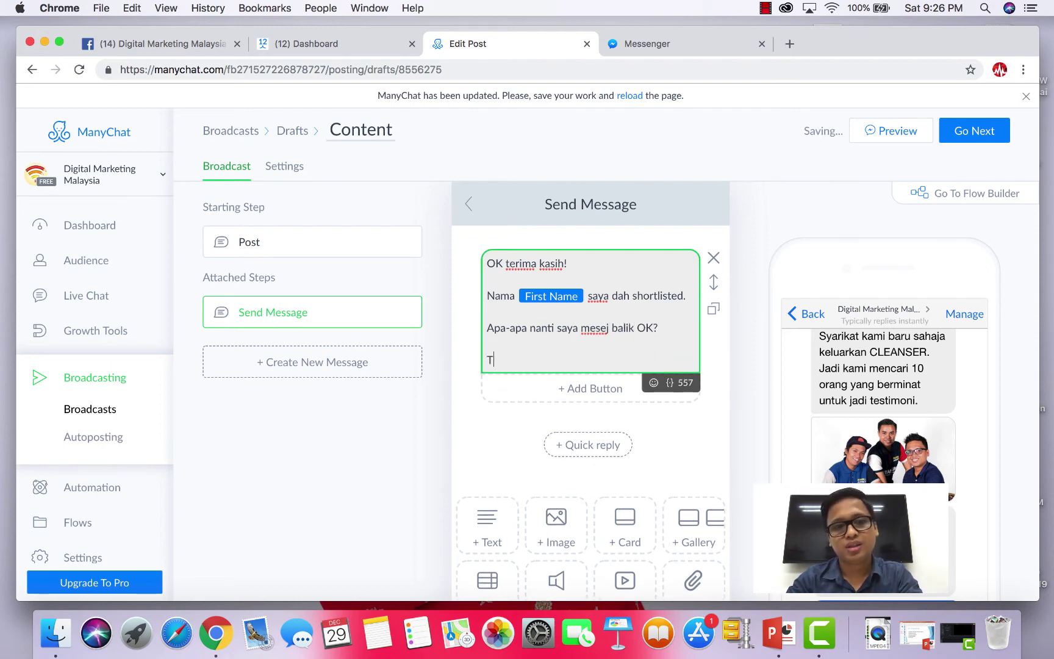
click(414, 461)
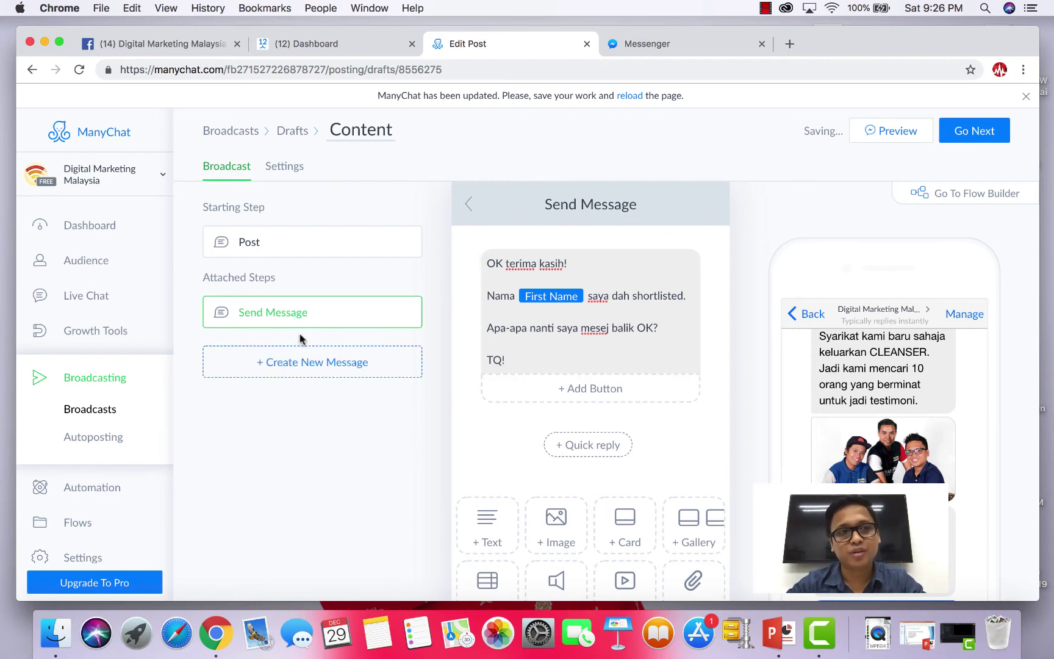
scroll(556, 348, down, 3)
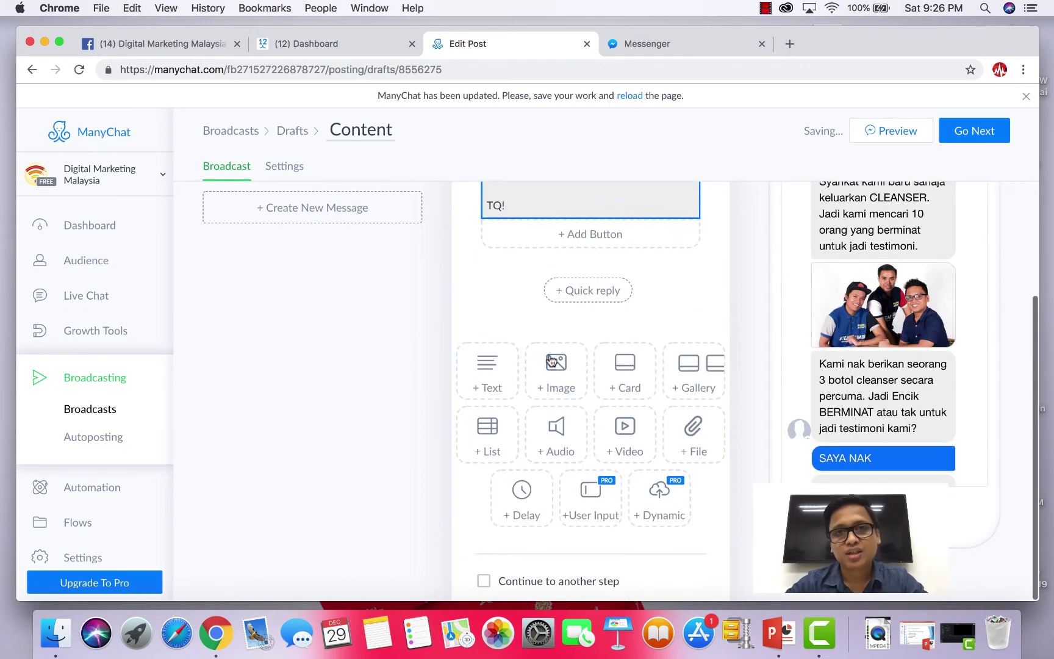
scroll(556, 366, up, 3)
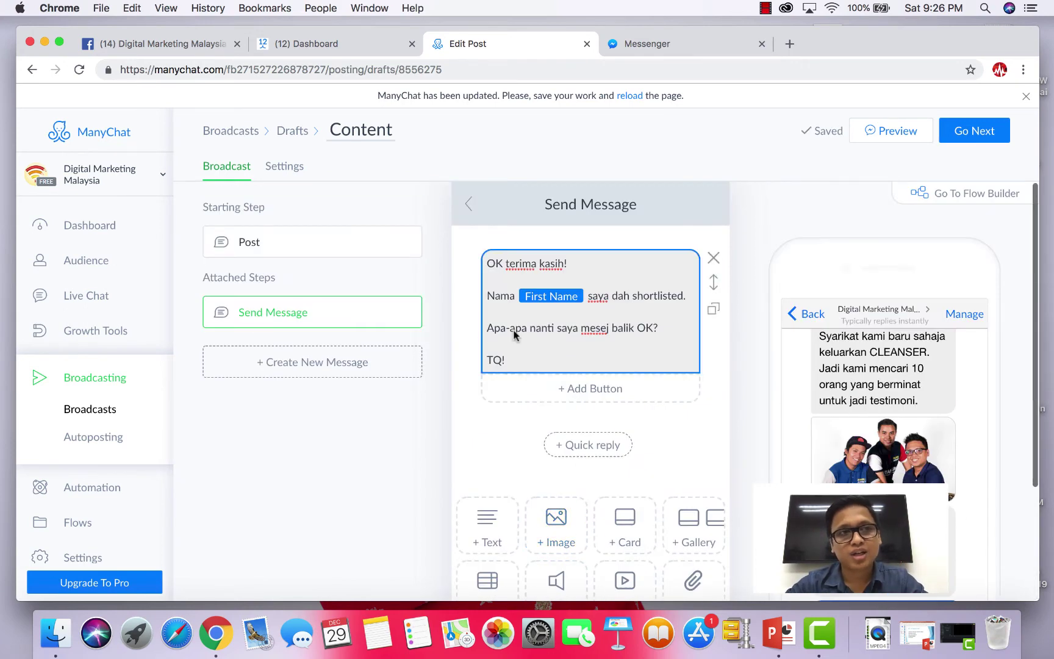
Make the "TAK N AK" quick reply in the Post step send a newly created message.
click(244, 242)
scroll(552, 381, down, 5)
scroll(551, 382, down, 1)
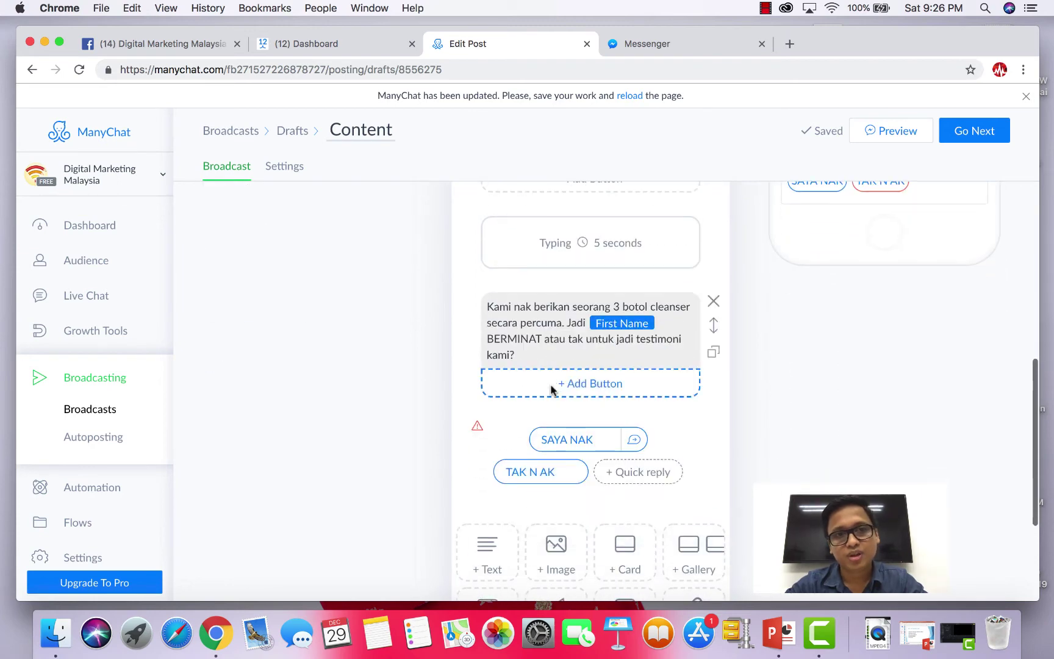
click(547, 472)
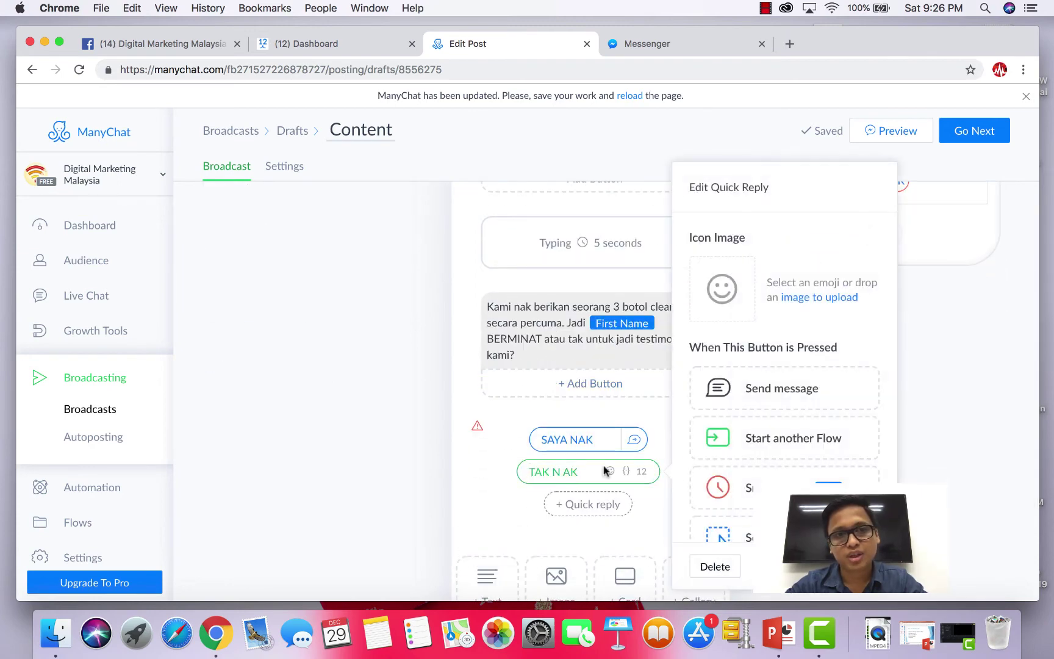
click(751, 386)
click(743, 434)
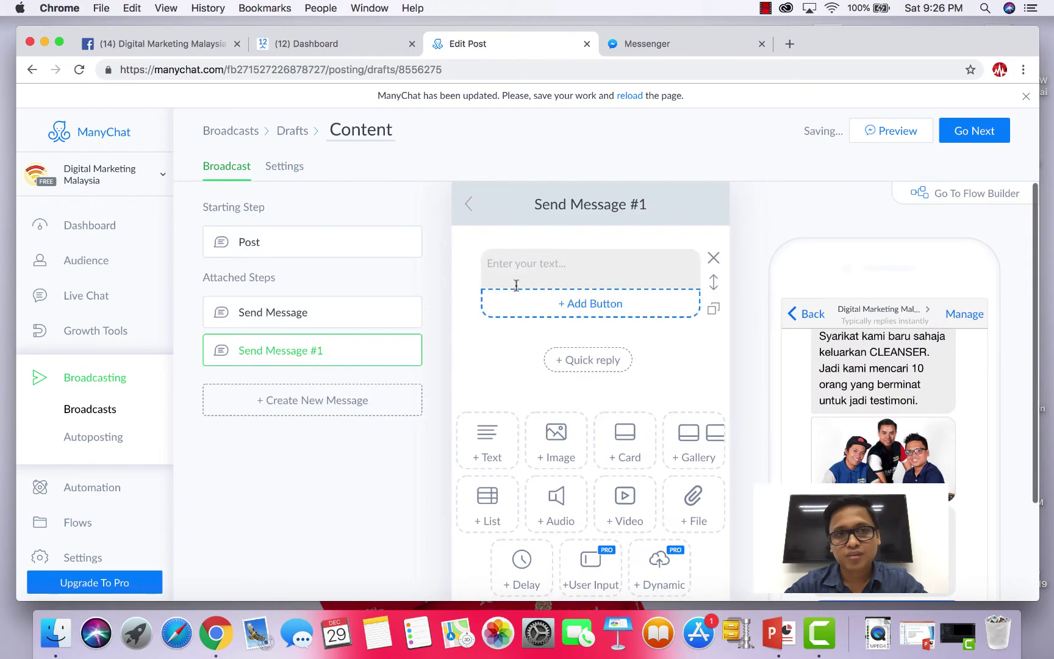
Write "OK terima kasih." and a separate line "Maaf ganggu ya." as the "TAK N AK" follow-up message.
click(530, 258)
text(OK )
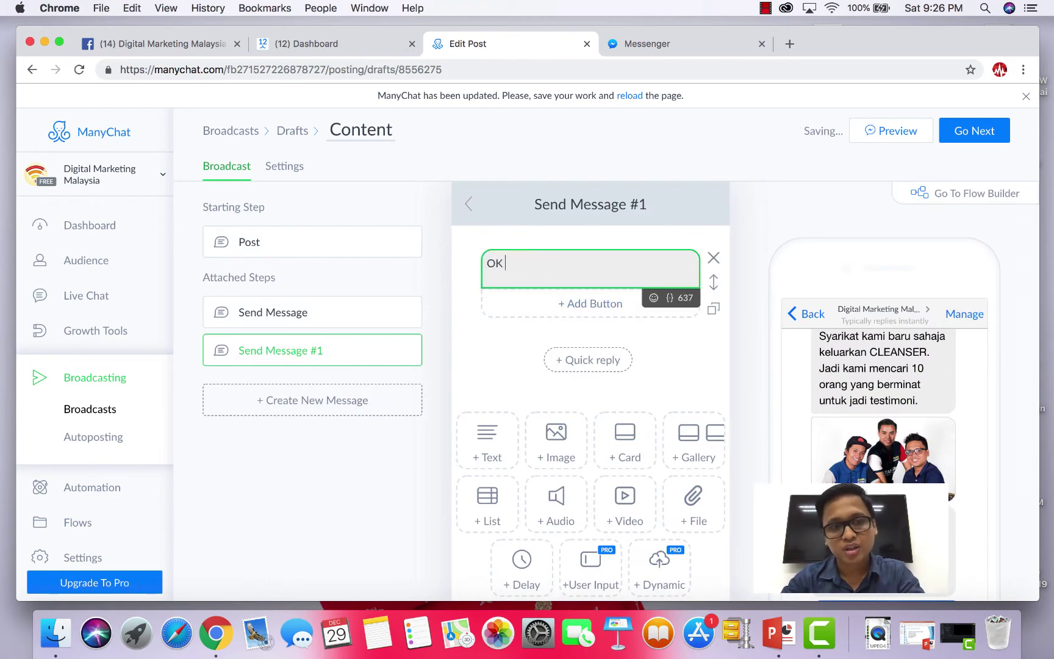
text(terima kasih.)
key(Return)
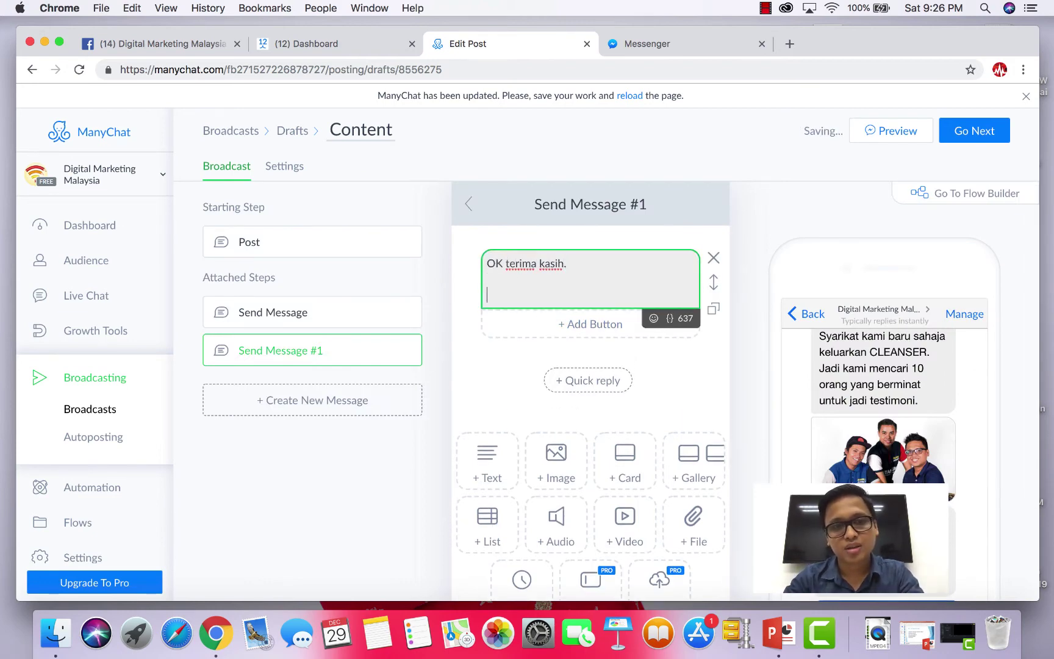
text(Maaf ganggu ya)
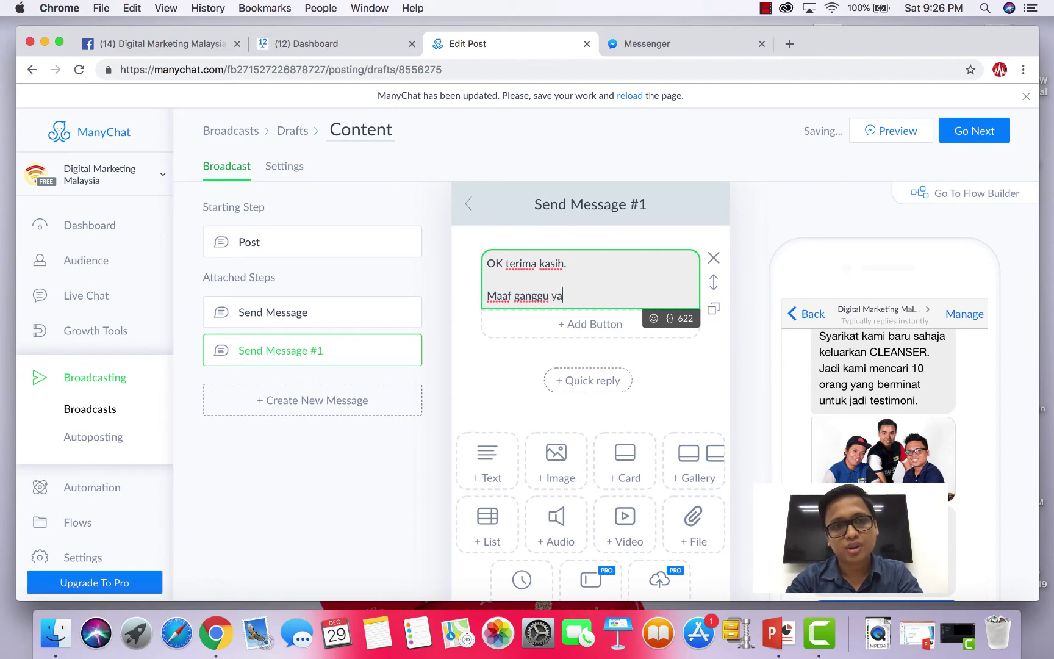
text(.)
click(886, 224)
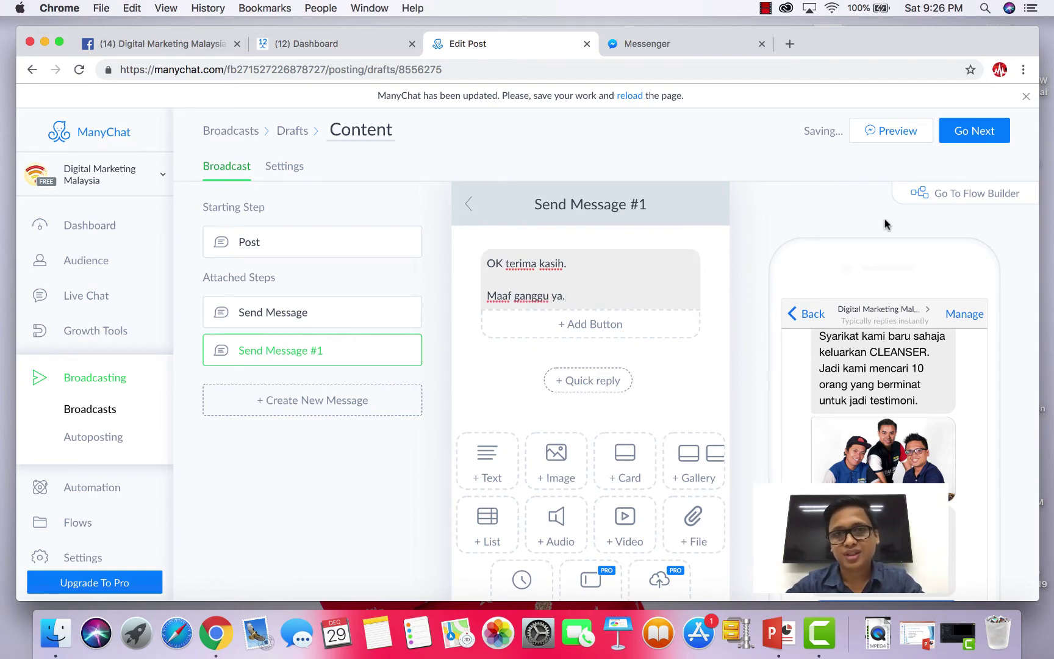
Show the broadcast in the Flow Builder and shift both follow-up message steps lower on the canvas.
scroll(474, 470, down, 3)
scroll(930, 362, up, 2)
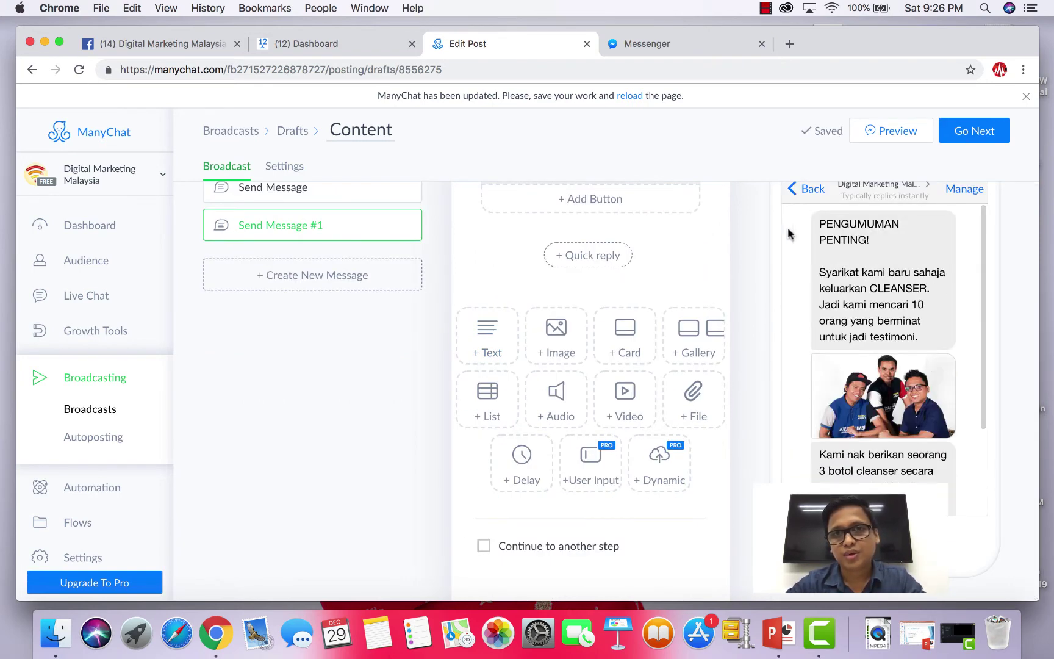
scroll(743, 262, up, 3)
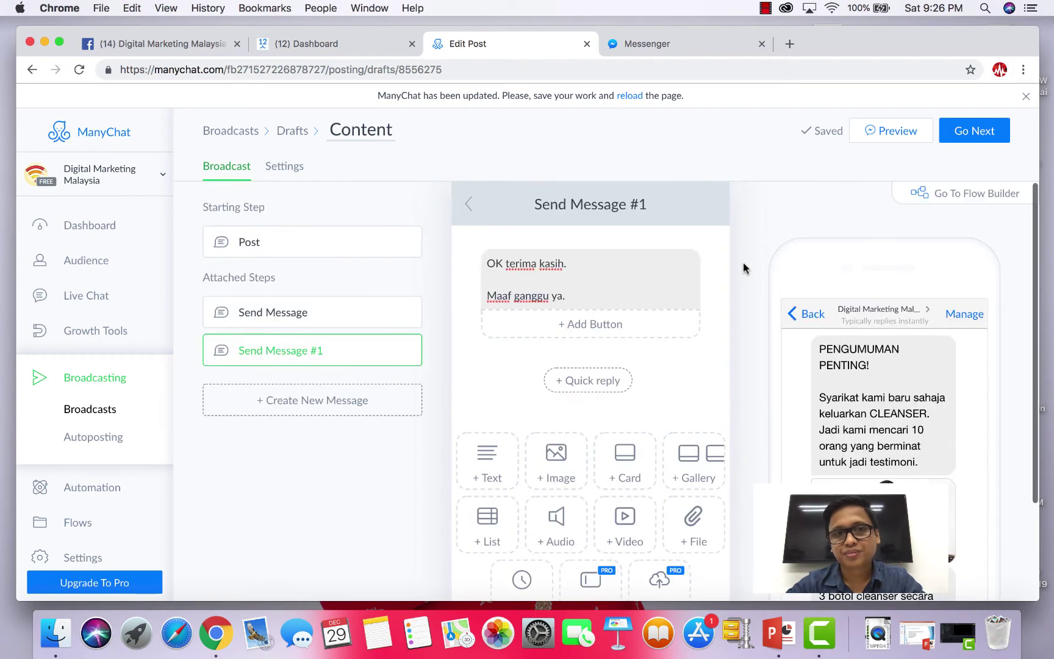
click(927, 194)
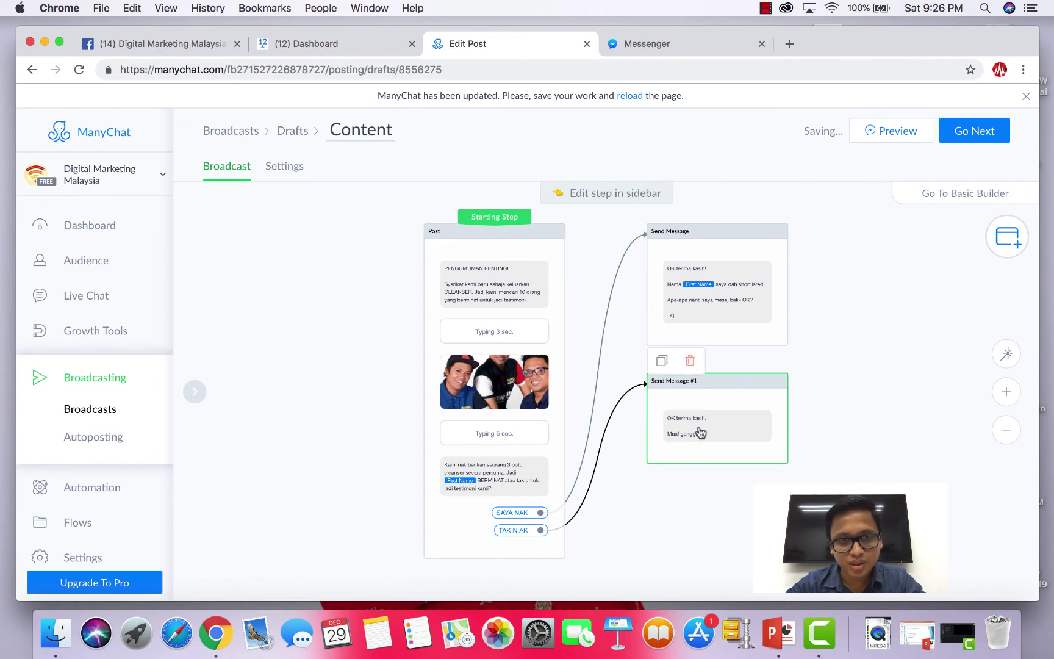
drag(696, 442, 698, 495)
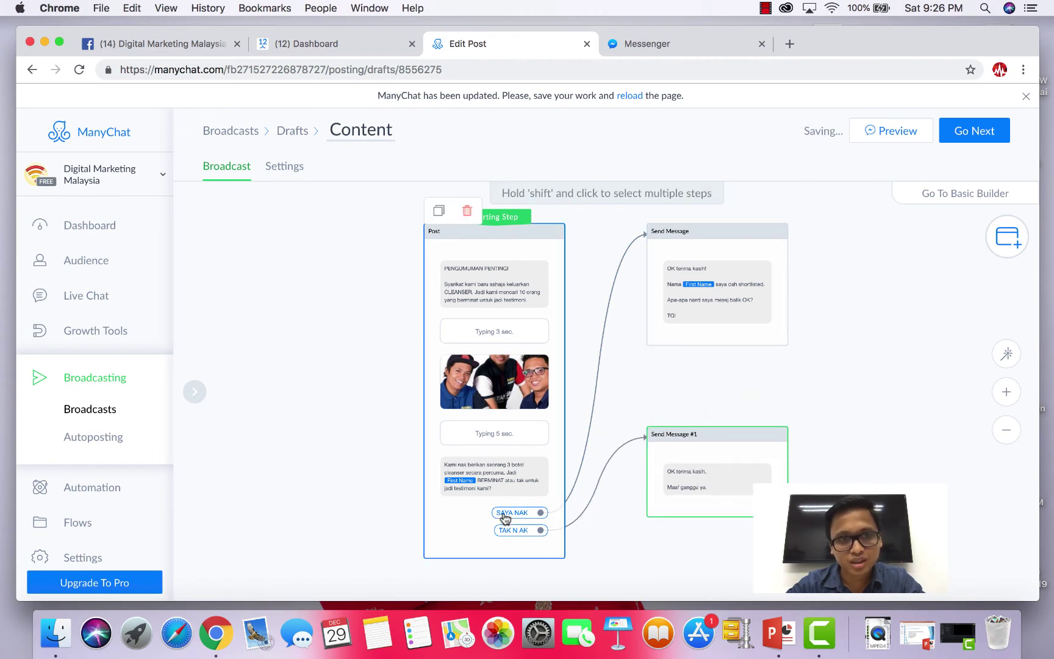
drag(721, 271, 722, 285)
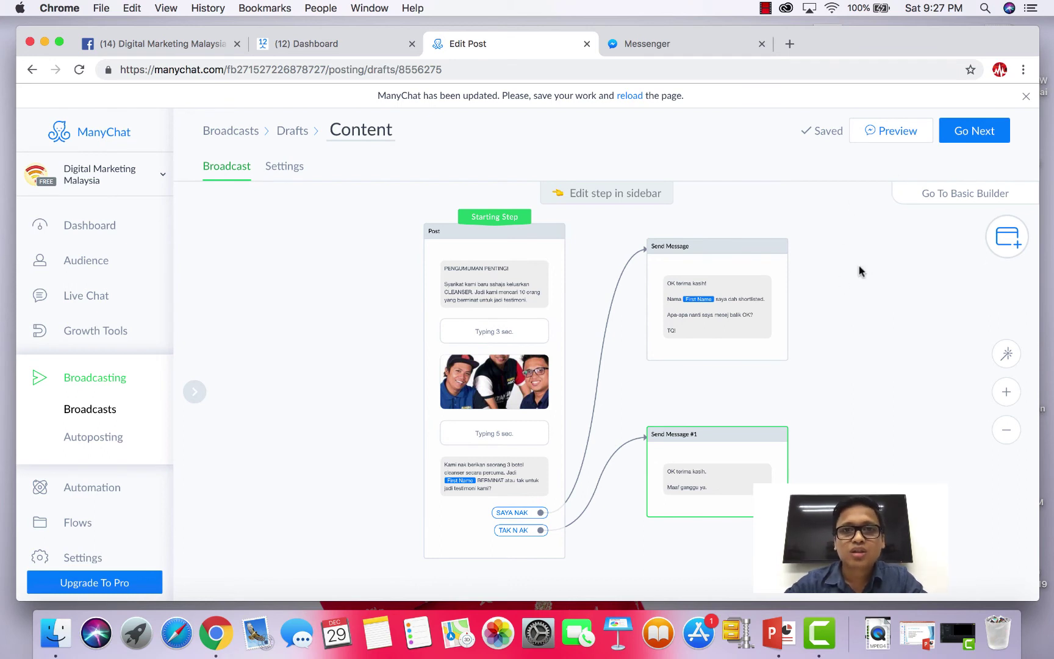
Try to preview the broadcast, and delete both typing delays, 5 seconds and 3 seconds, from the starting Post step.
click(895, 135)
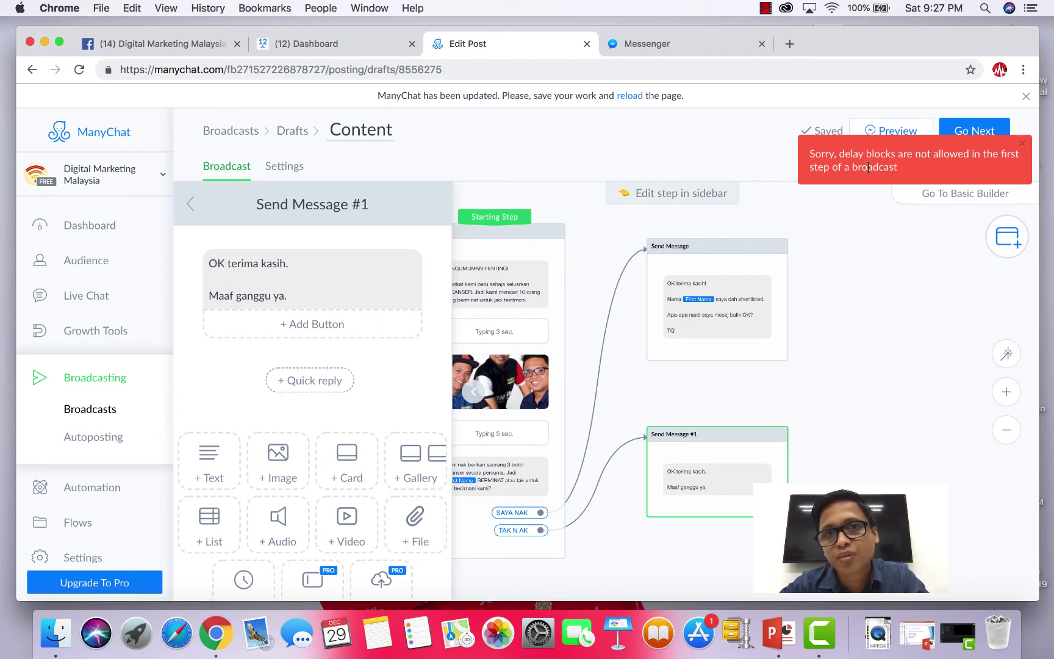
click(522, 278)
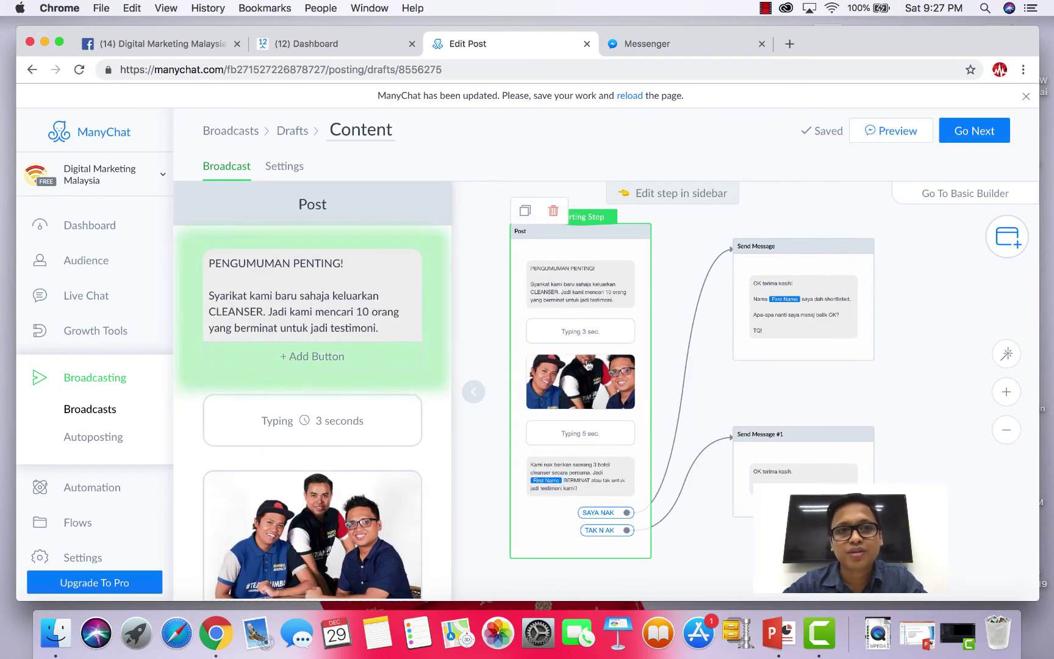
click(576, 429)
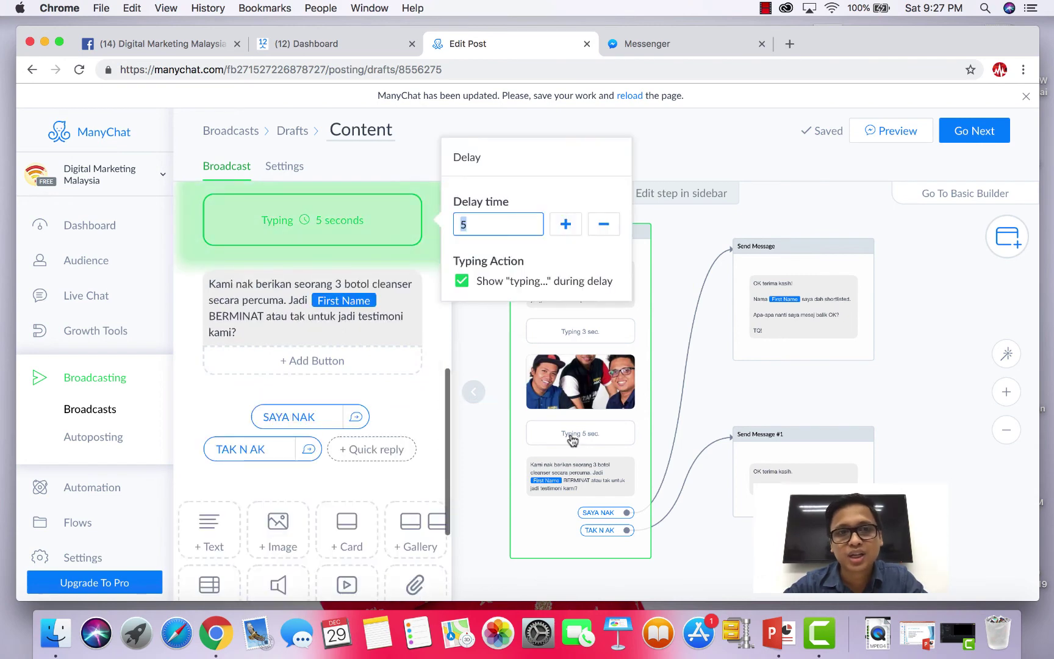
click(370, 396)
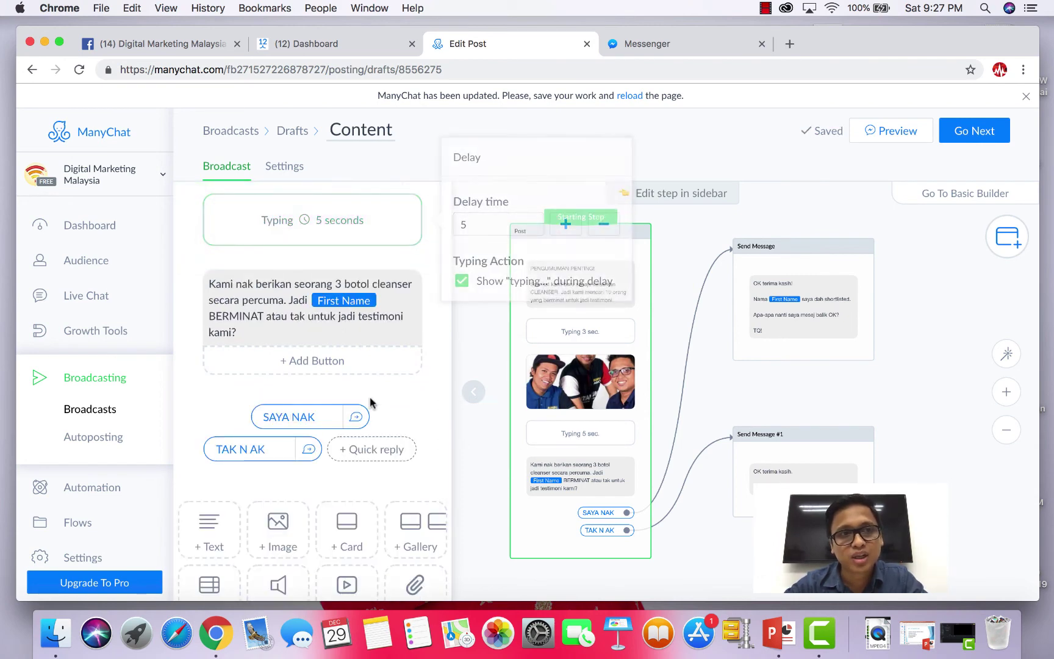
scroll(369, 396, up, 3)
click(436, 365)
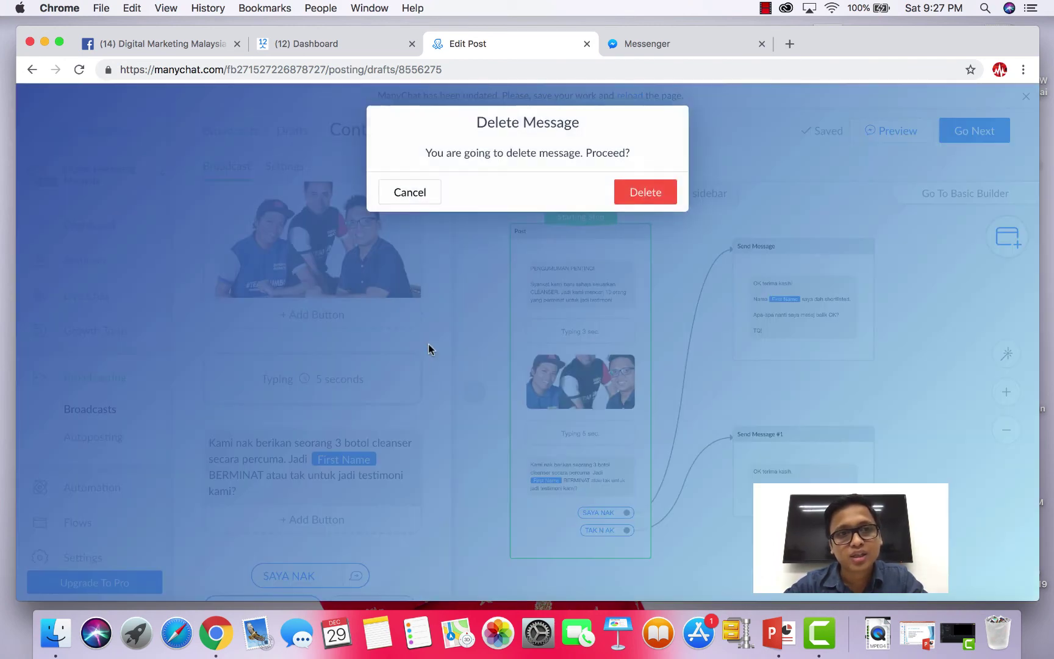
click(633, 196)
scroll(351, 297, up, 5)
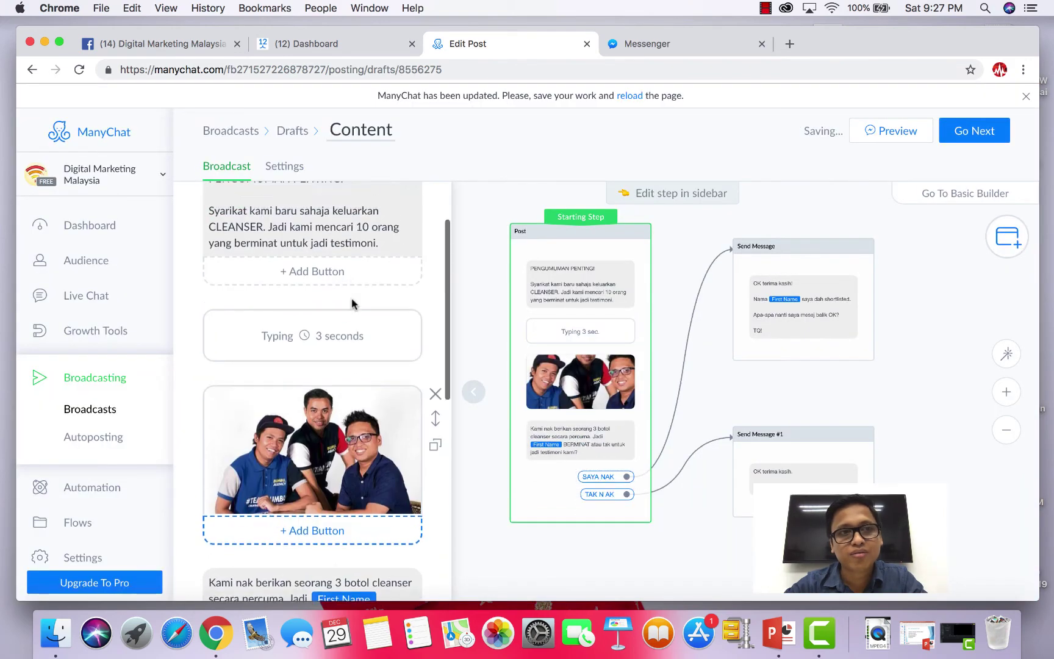
click(436, 345)
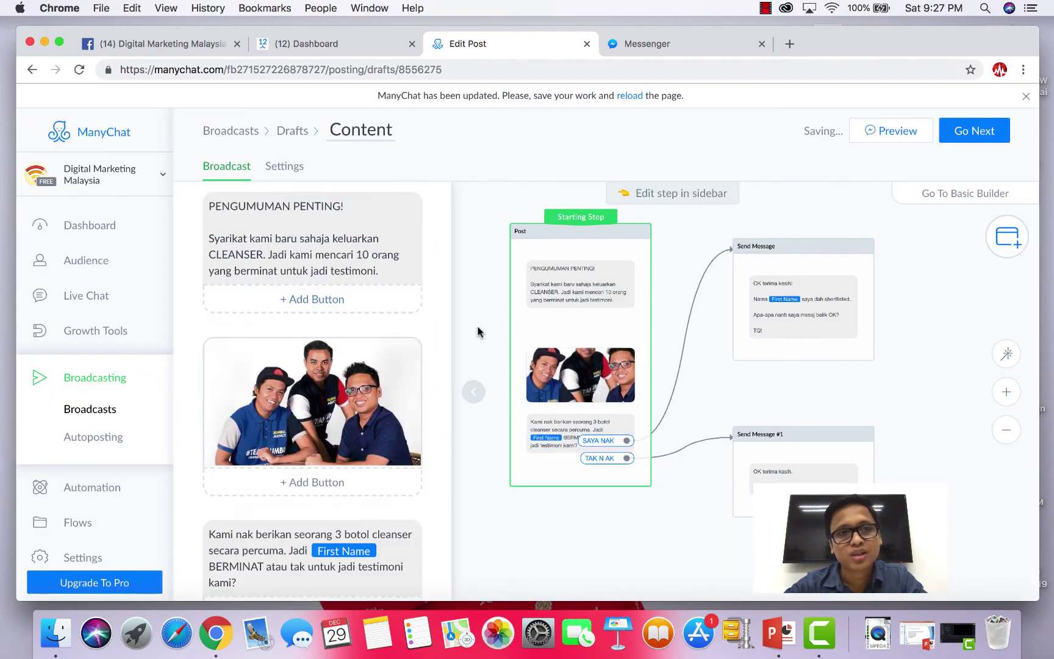
Send a preview of the broadcast and switch to Messenger to view the message with its quick replies.
click(812, 326)
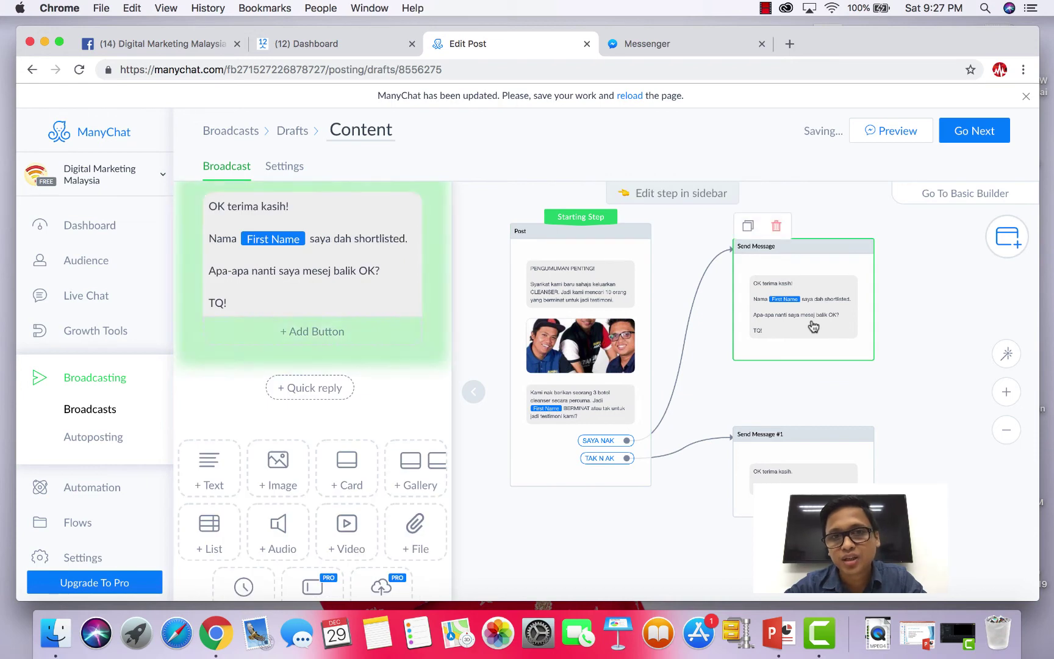
click(893, 133)
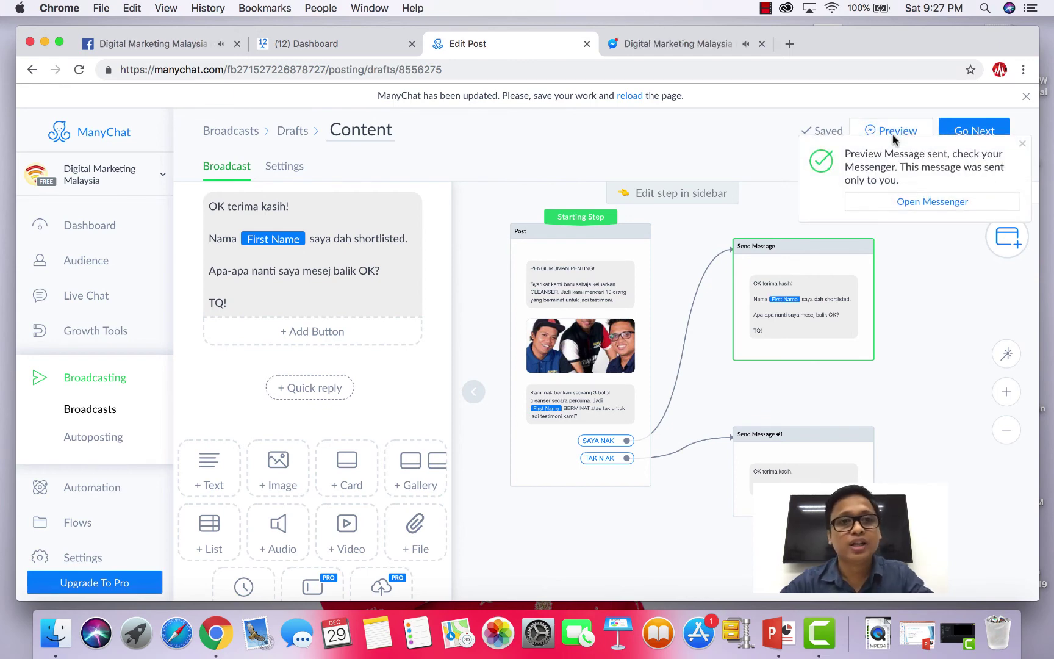
mouse_move(773, 314)
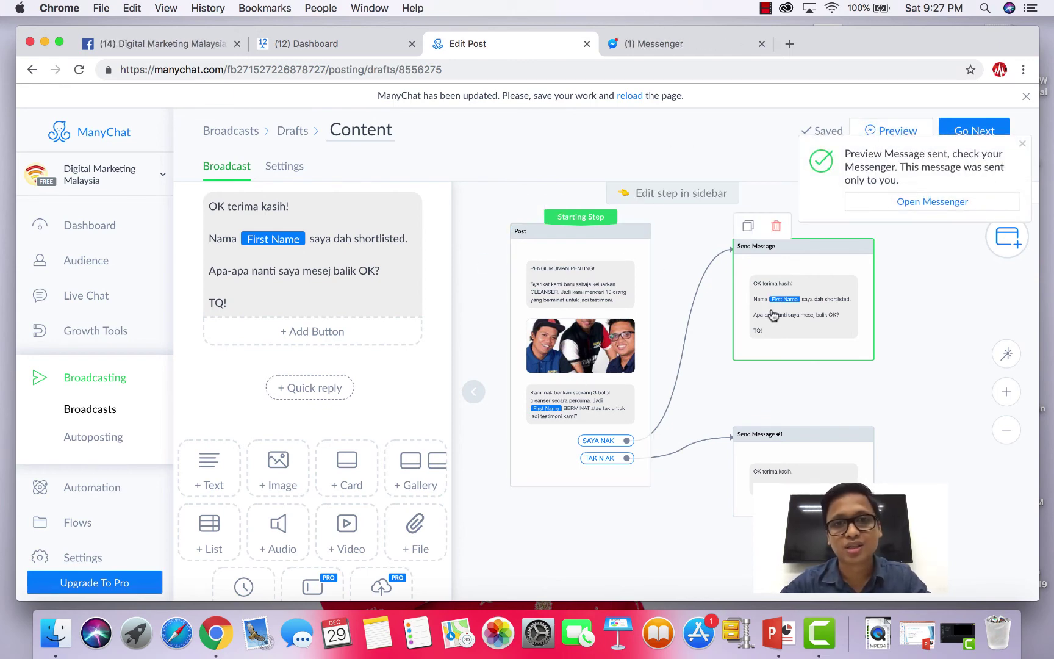
click(699, 46)
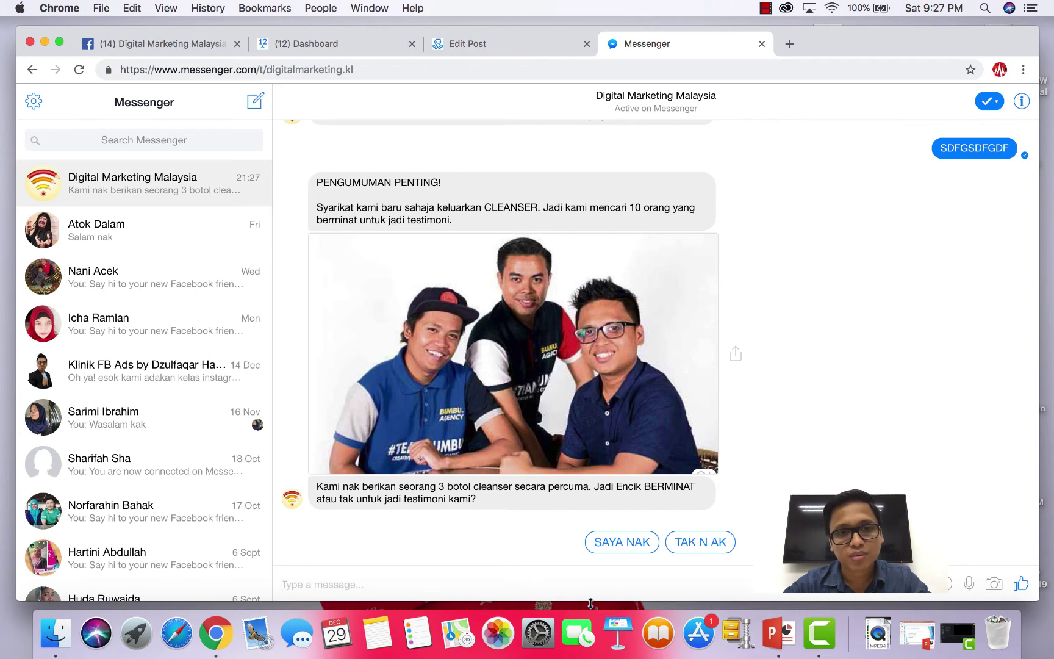
Test both quick replies in Messenger, answering the first preview with "TAK N AK" and a resent preview from ManyChat with "SAYA NAK".
click(682, 548)
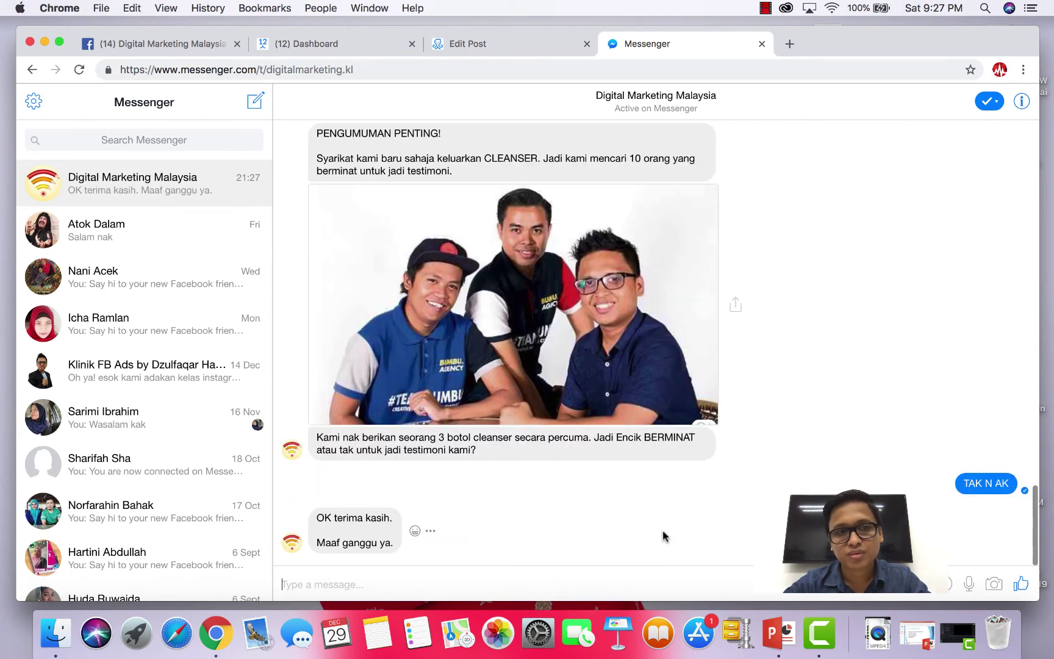
click(525, 47)
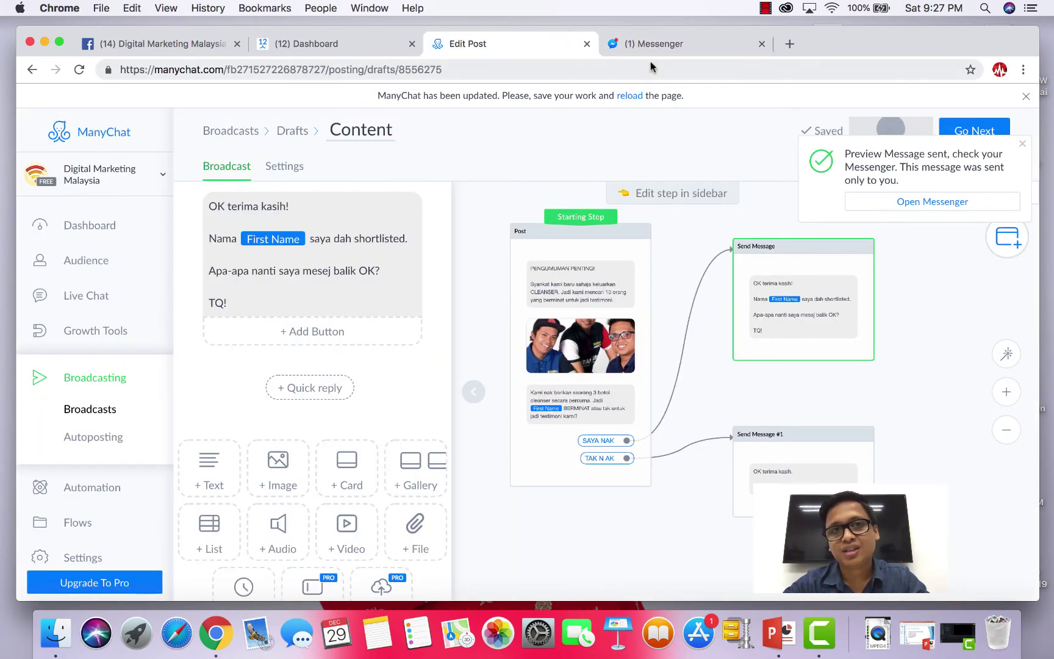
click(656, 49)
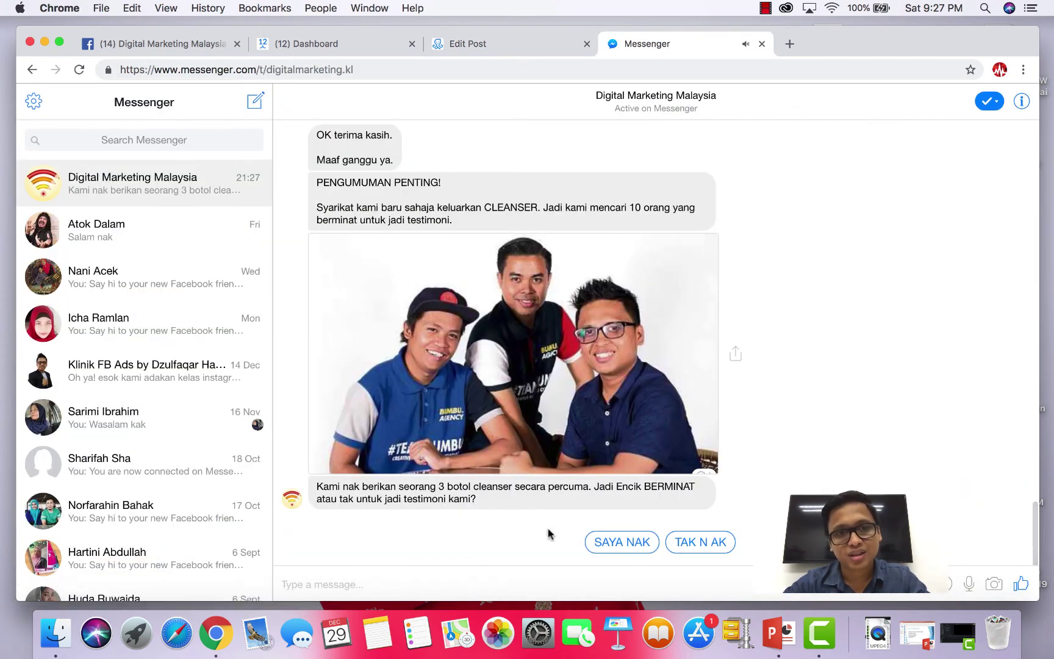
click(612, 541)
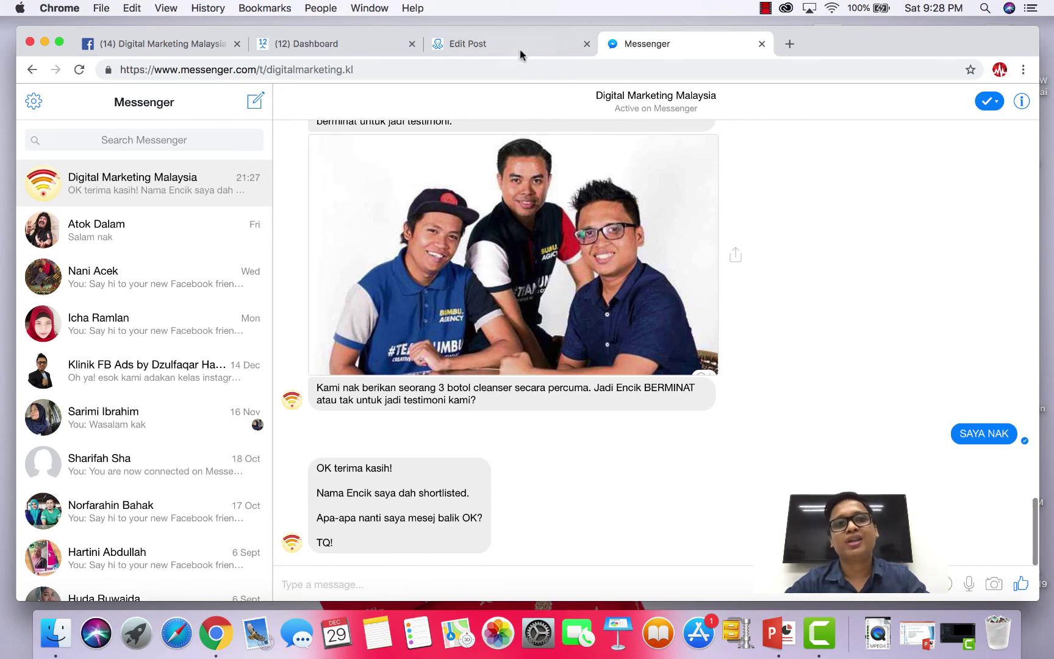
Switch back to ManyChat, proceed to the broadcast's settings and send it immediately as a Subscription Broadcast without targeting conditions.
click(488, 44)
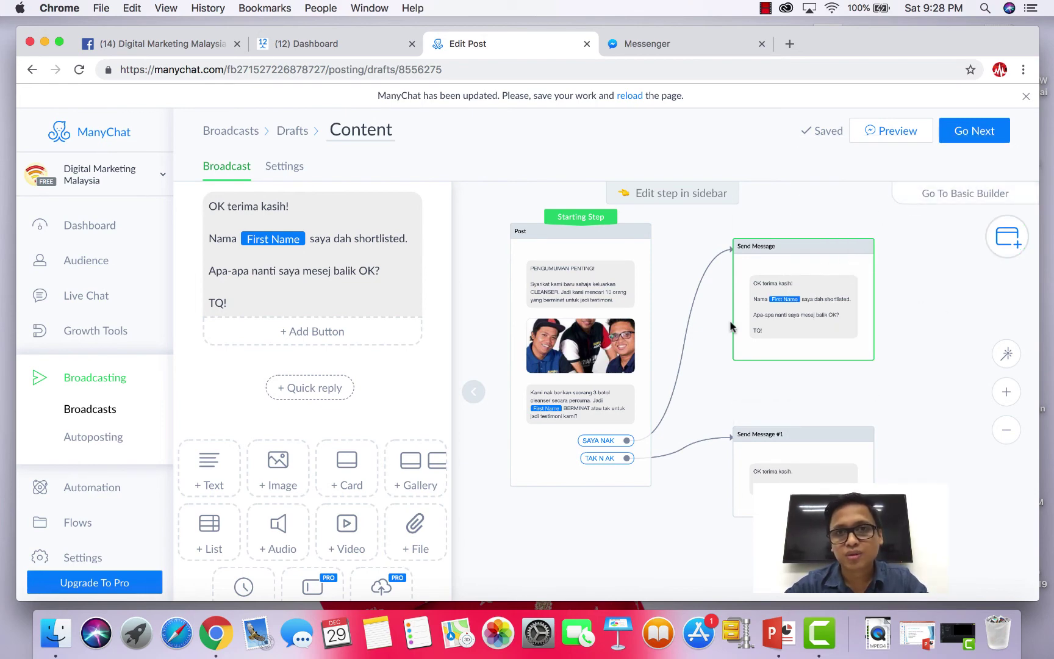
click(965, 135)
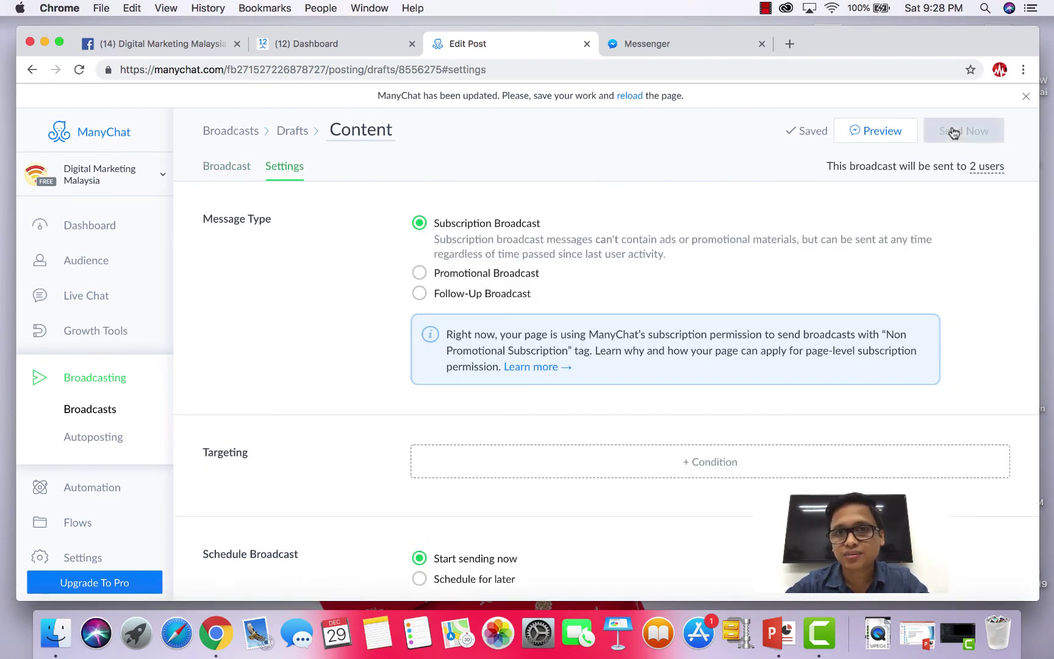
scroll(506, 318, down, 3)
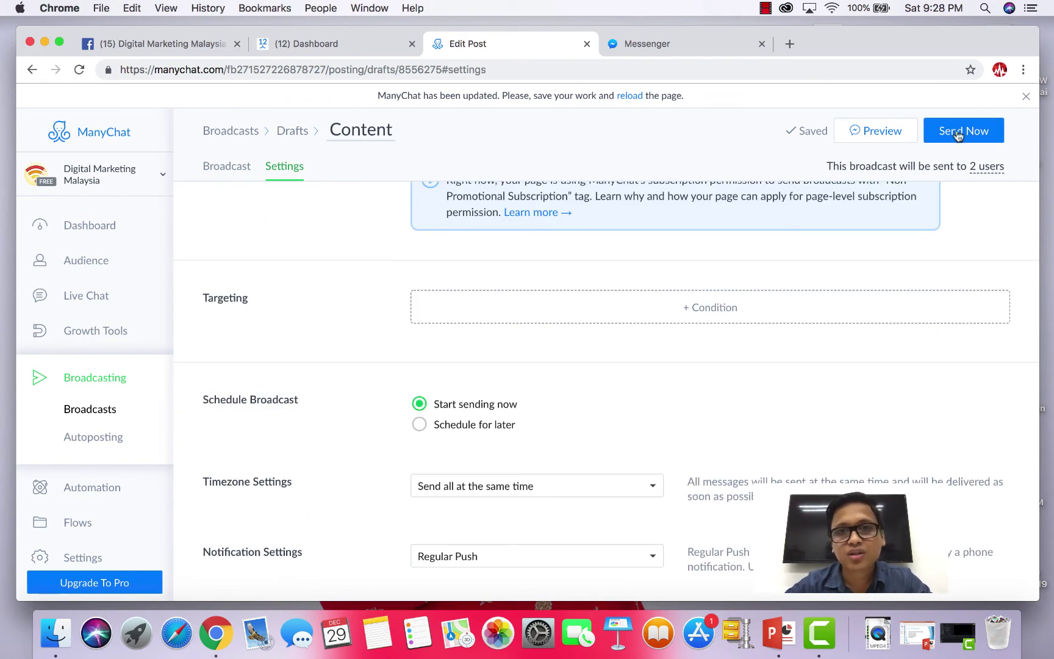
click(977, 134)
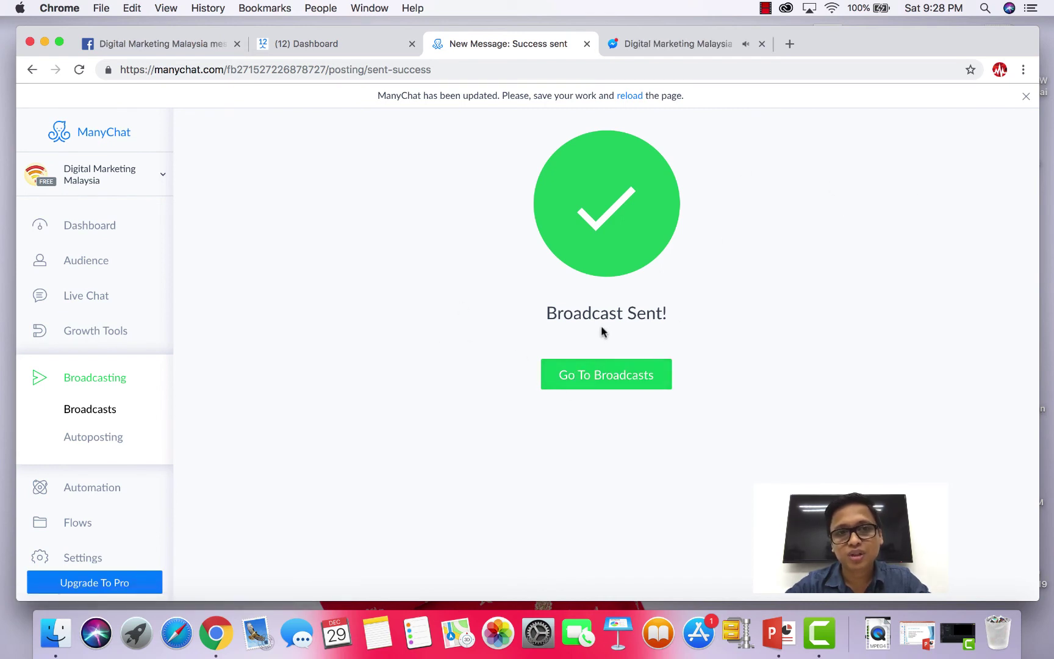
Examine the delivery, open and click statistics of the sent "PENGUMUMAN PENTING!" broadcast and show the broadcast history.
click(609, 375)
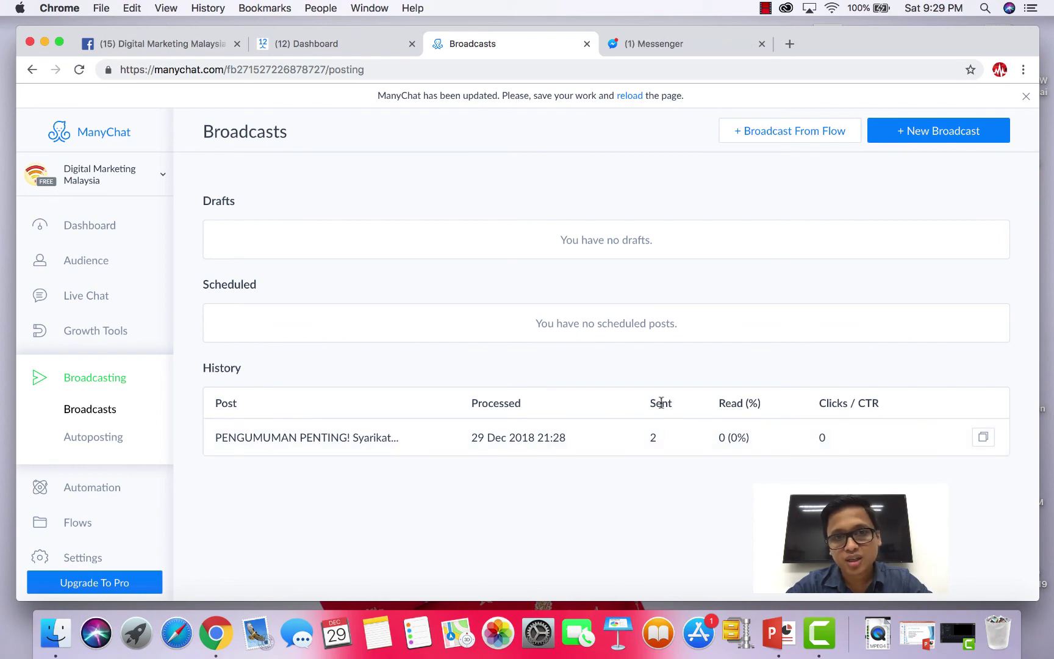
click(660, 437)
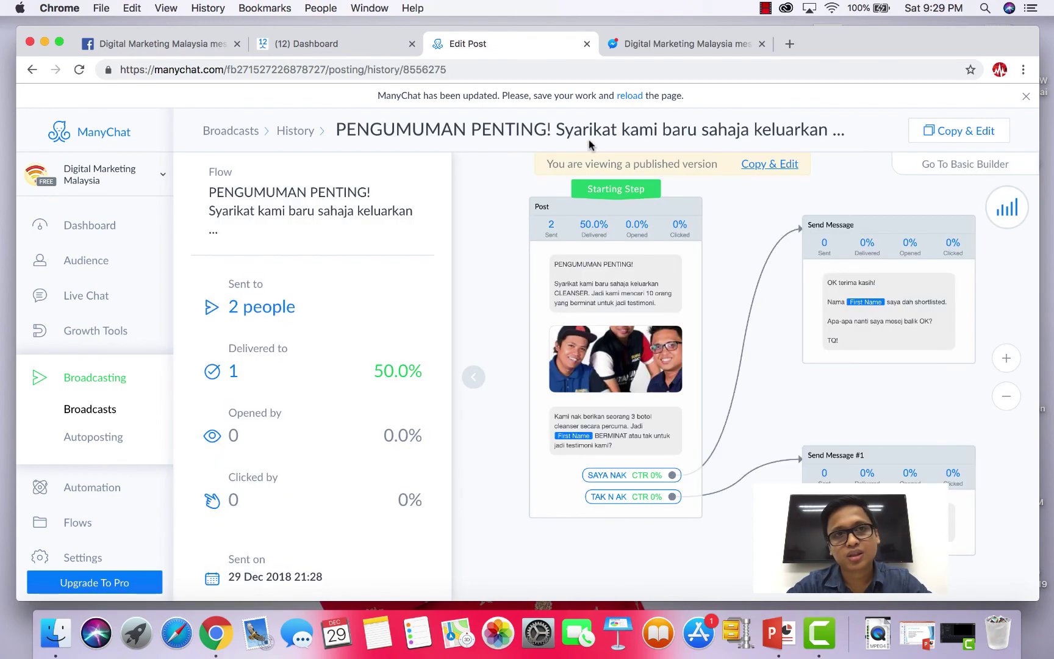
click(298, 130)
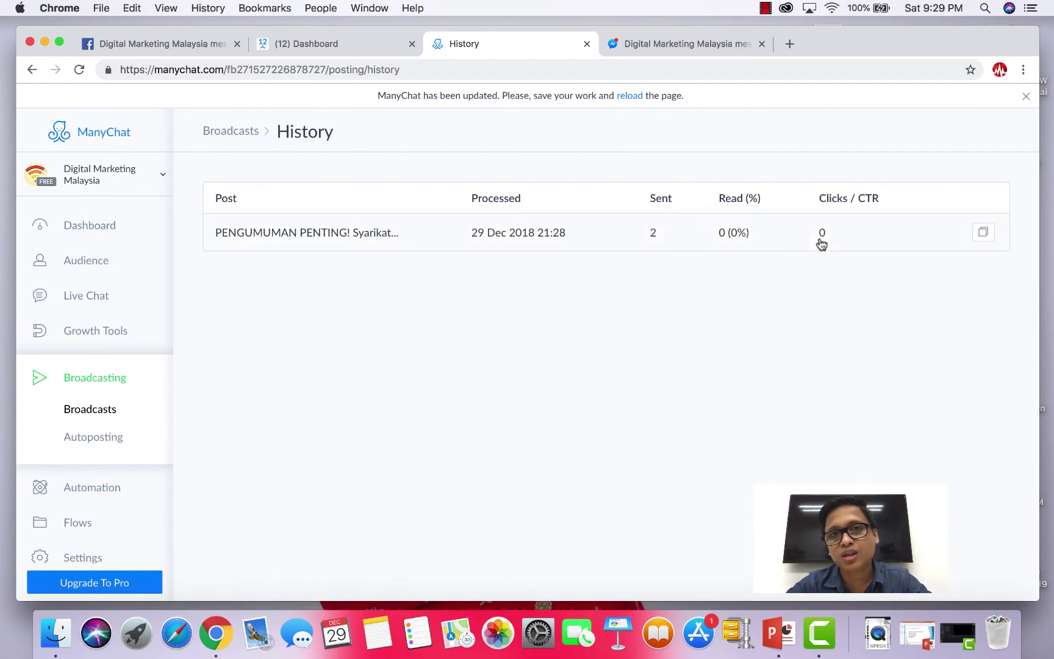
Answer the received broadcast with "SAYA NAK" in Messenger and reload the broadcast history in ManyChat.
click(669, 44)
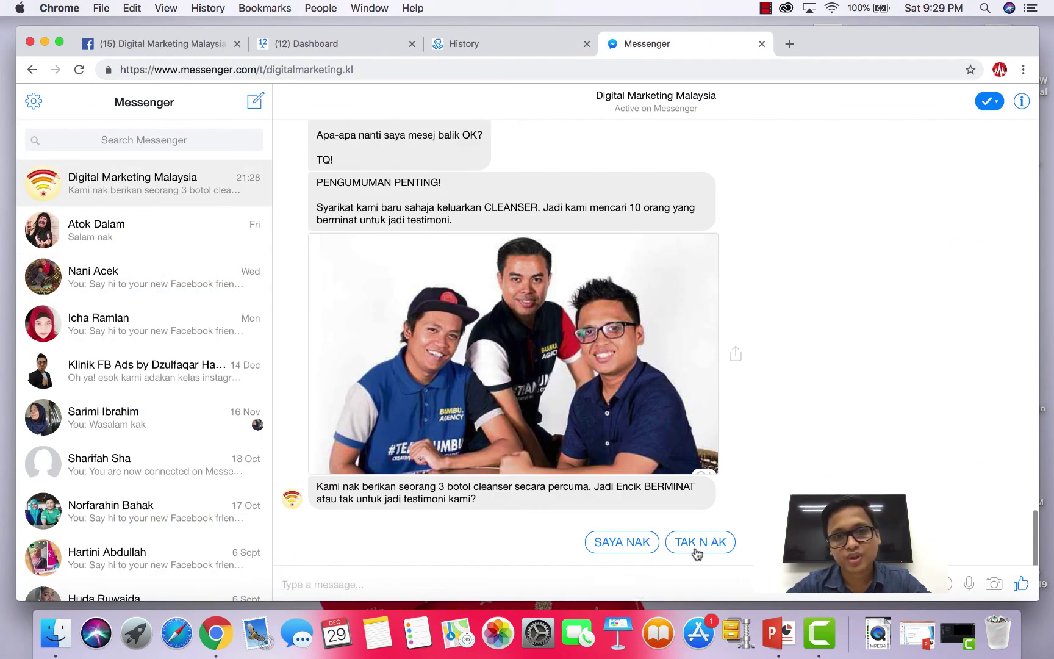
click(635, 543)
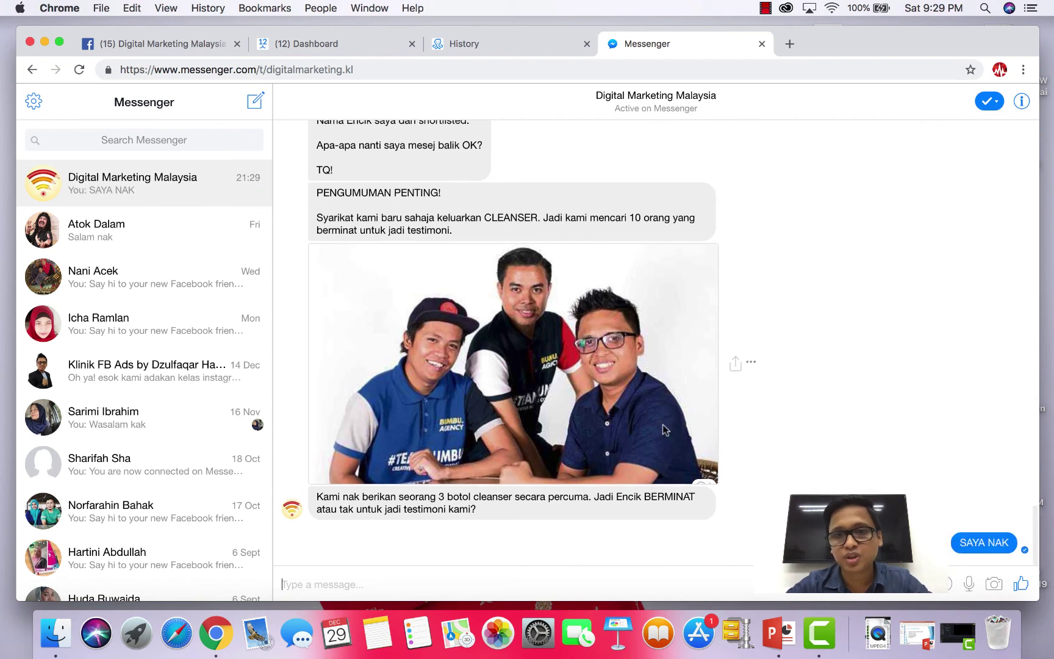
click(561, 43)
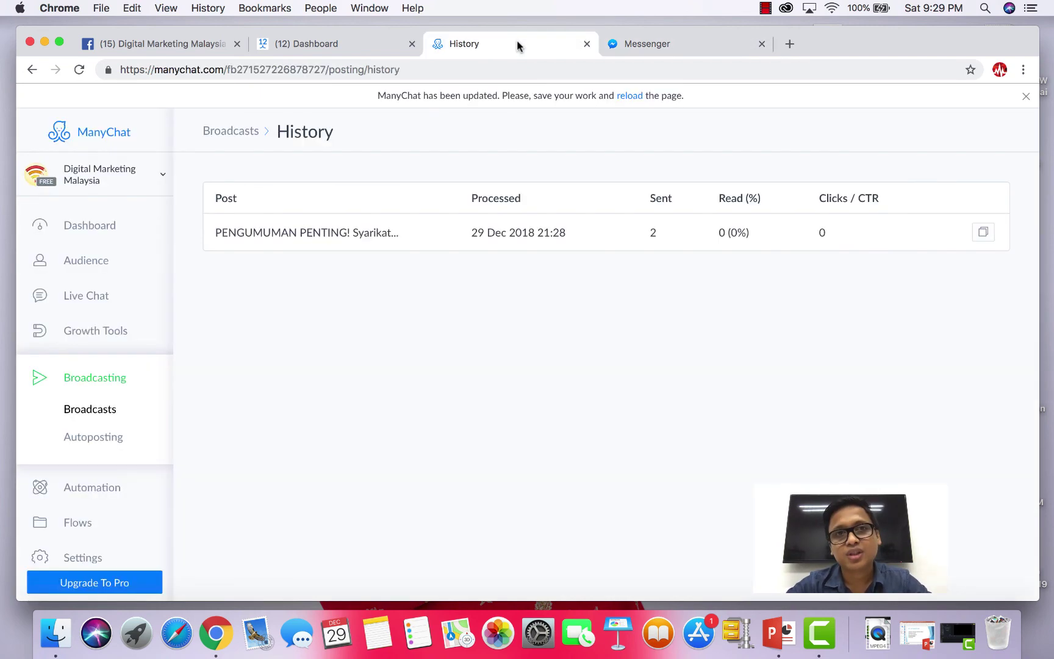
click(78, 69)
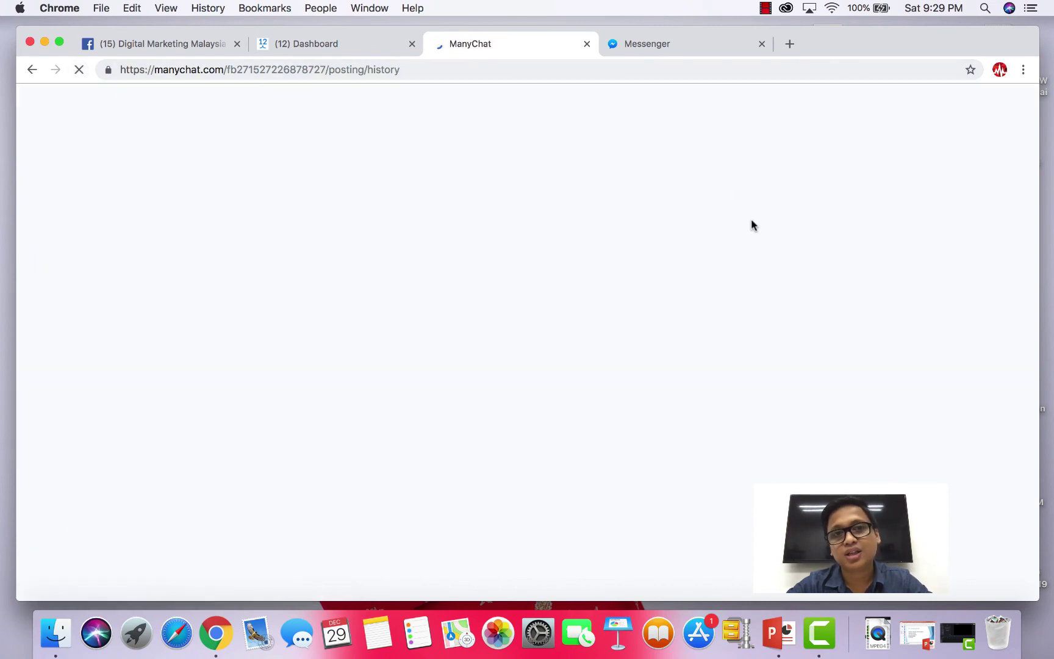